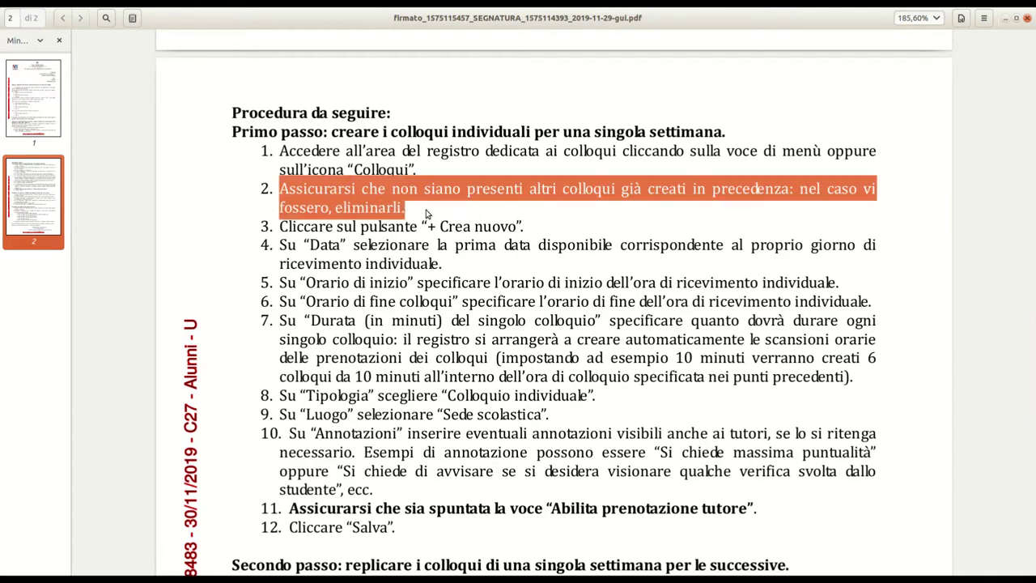
- Switch to the Nuvola register and delete all existing colloqui with the Elimina mass action
key(alt+Tab)
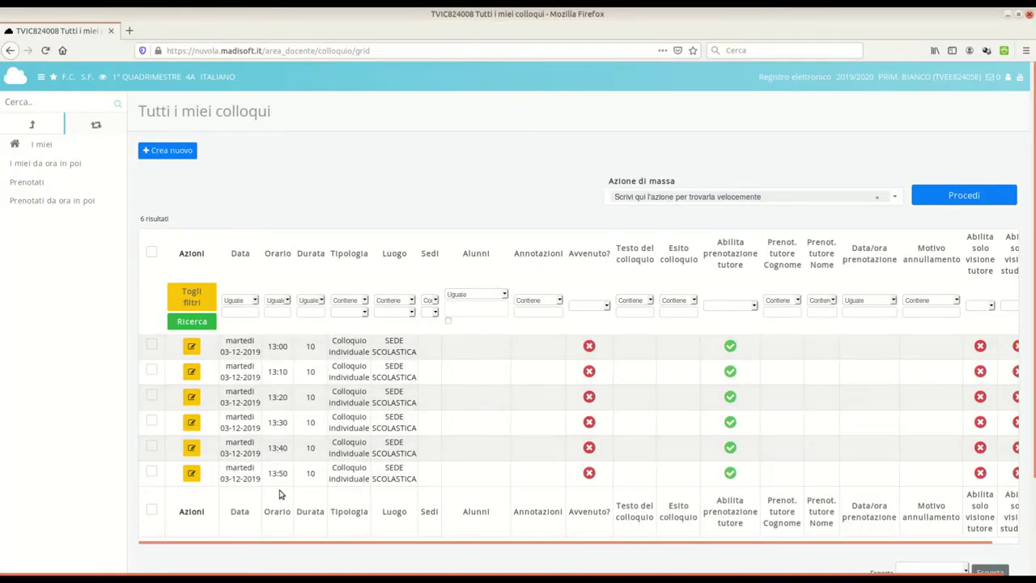
click(152, 254)
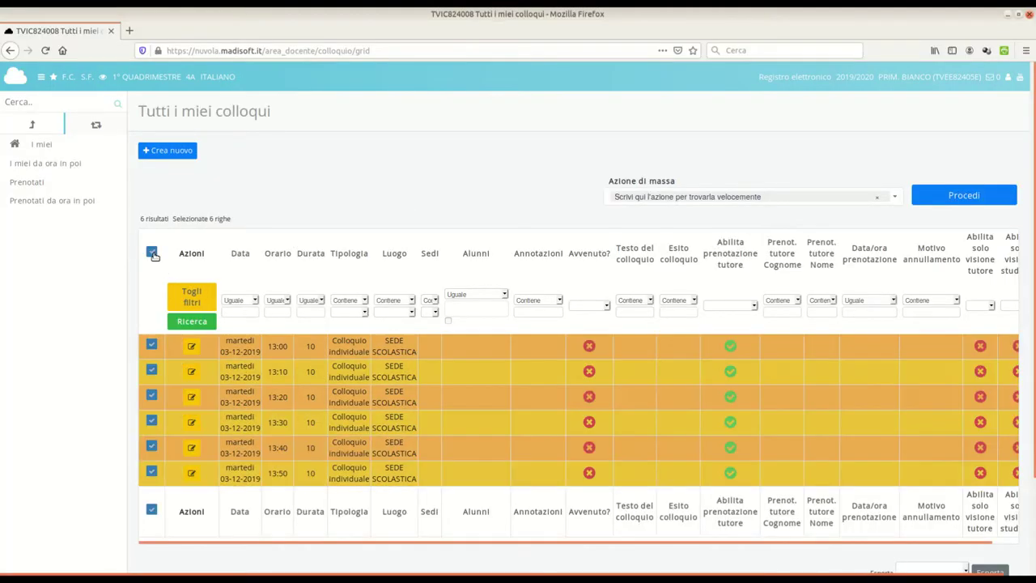
click(807, 200)
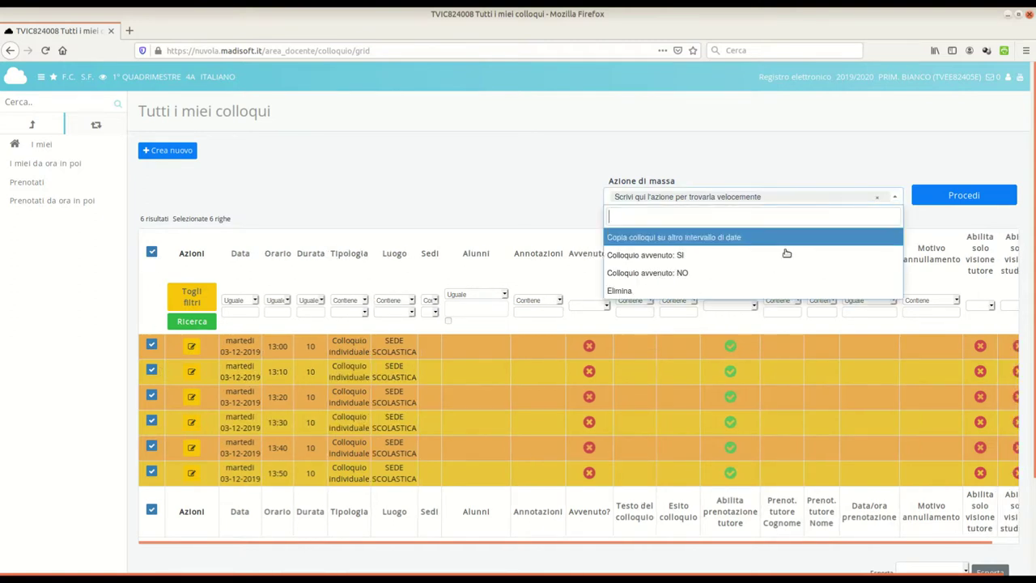
click(780, 291)
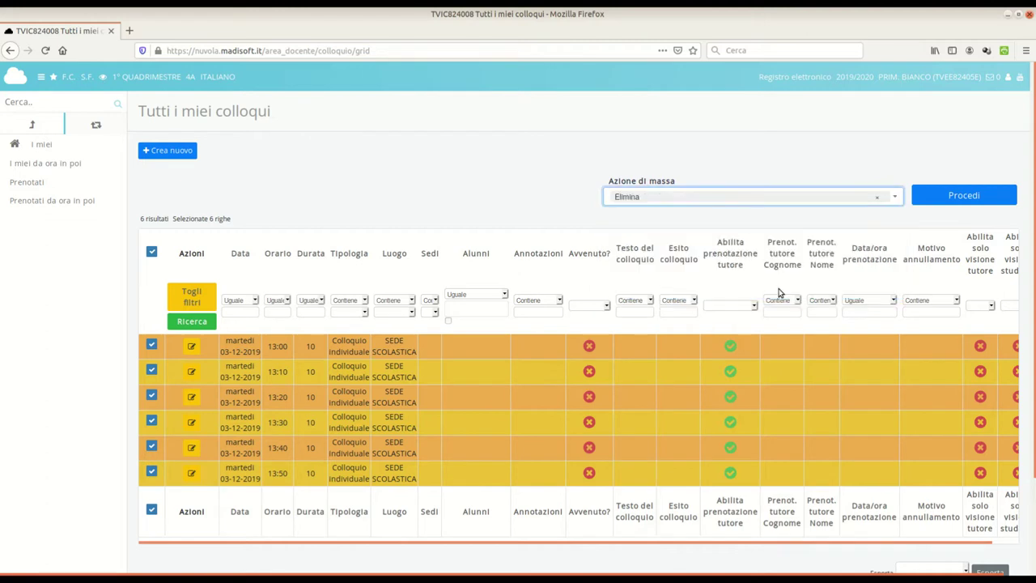
click(931, 200)
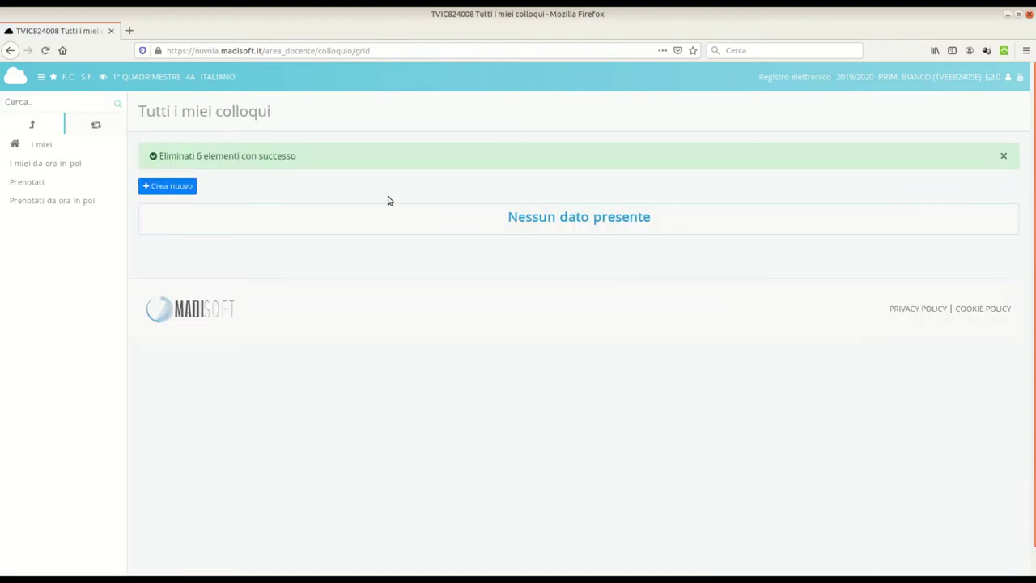
- Highlight point 3 of the PDF procedure and start creating a new colloquio in the register
key(alt+Tab)
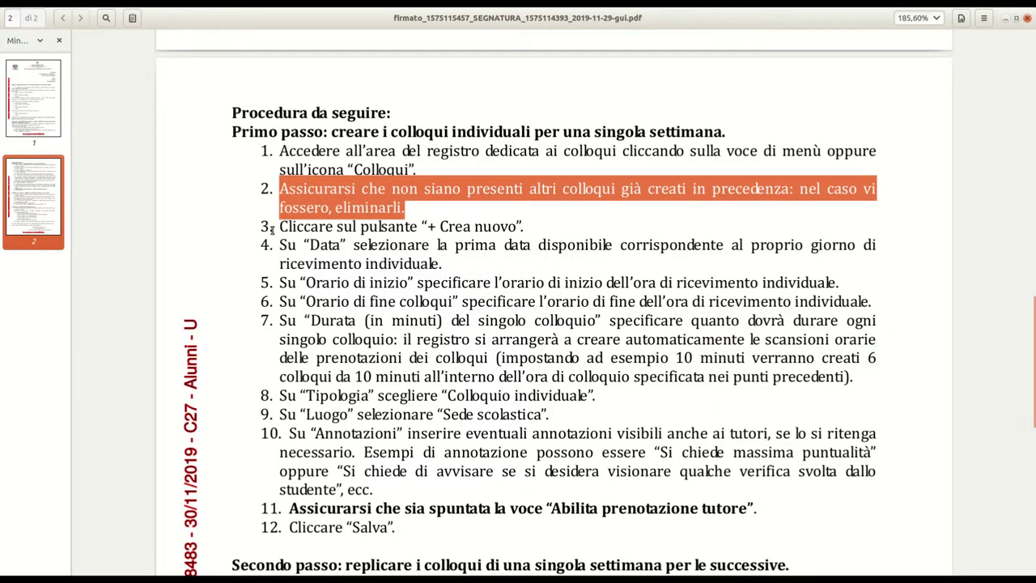
drag(277, 231, 523, 229)
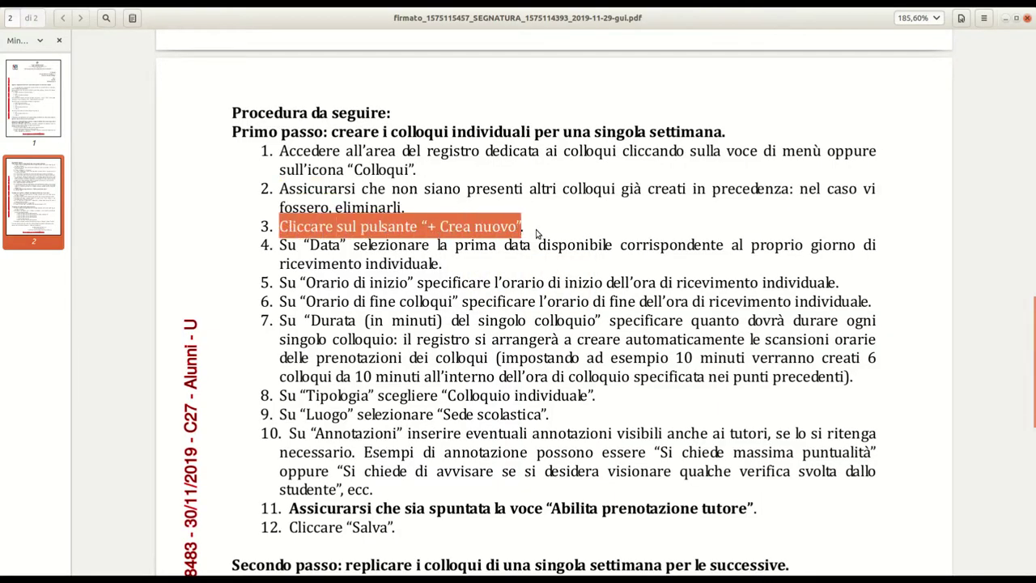
key(alt+Tab)
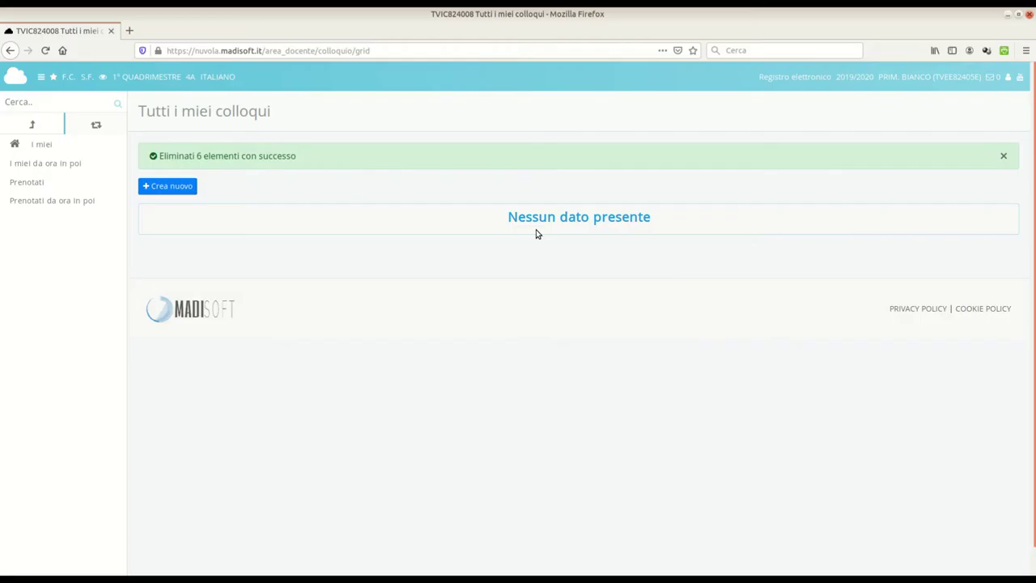
click(167, 187)
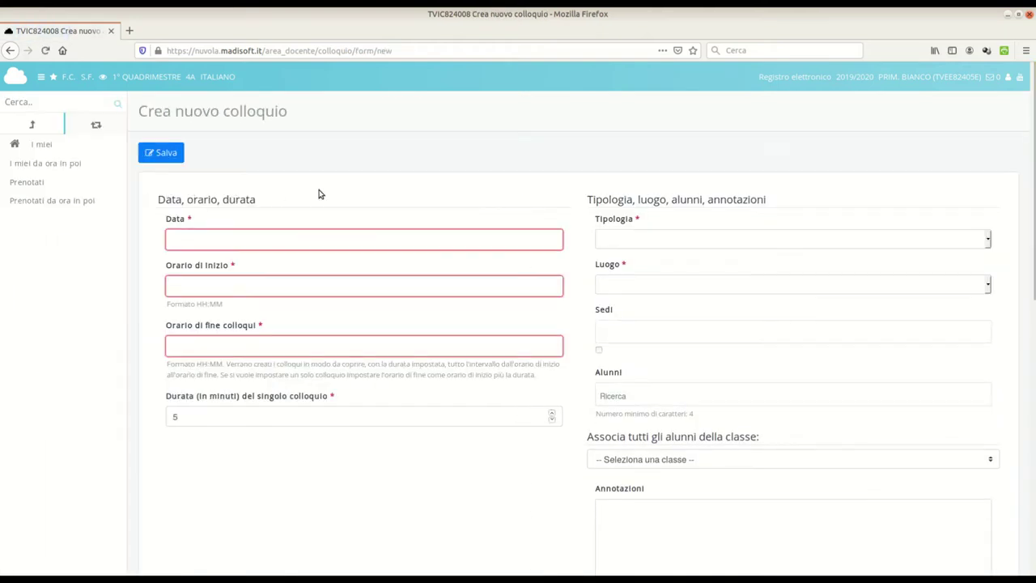
- Highlight the Data instruction (point 4) in the PDF and set the new colloquio's date to 03/12/2019
key(alt+Tab)
drag(279, 245, 442, 264)
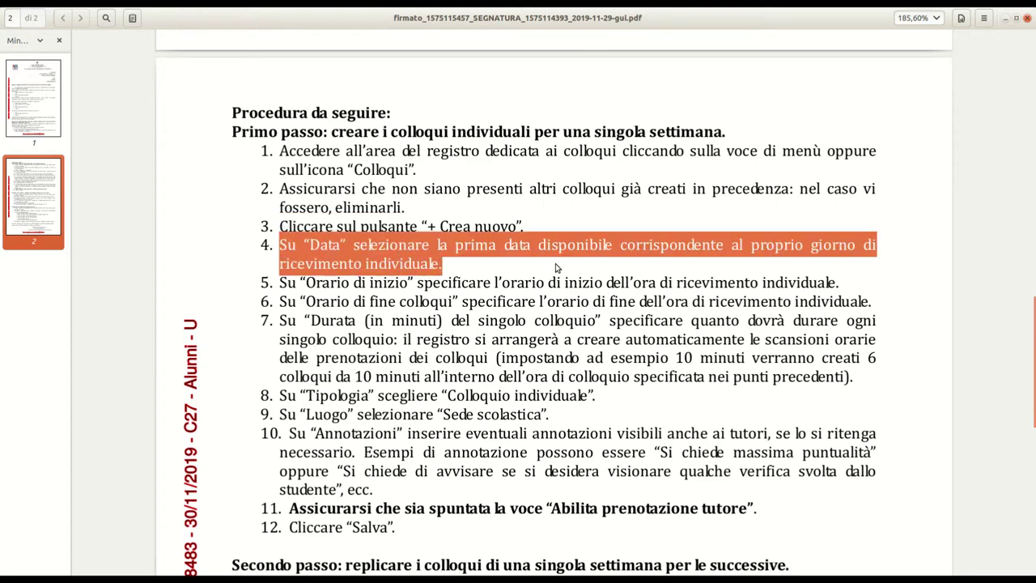
key(alt+Tab)
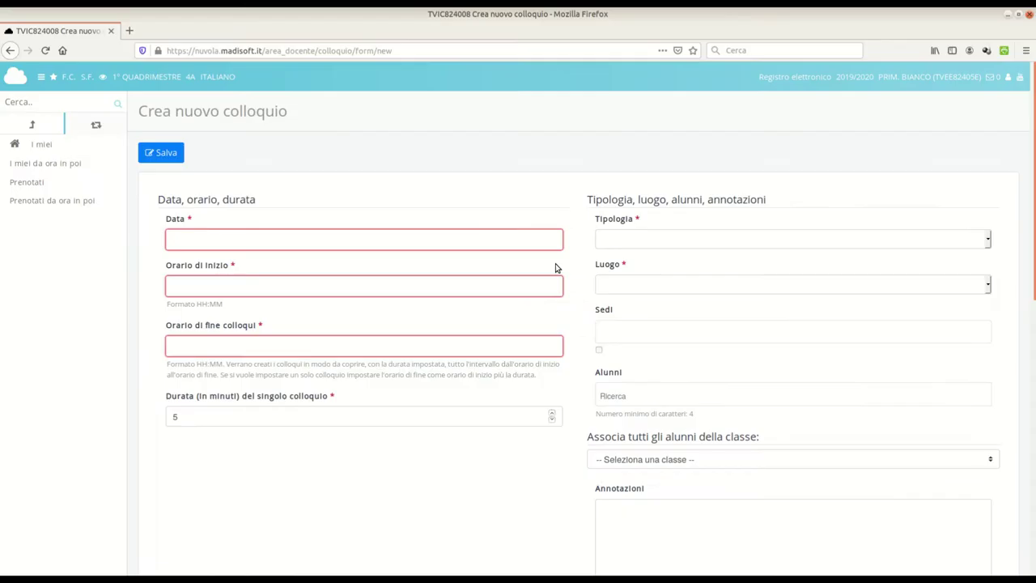
click(373, 238)
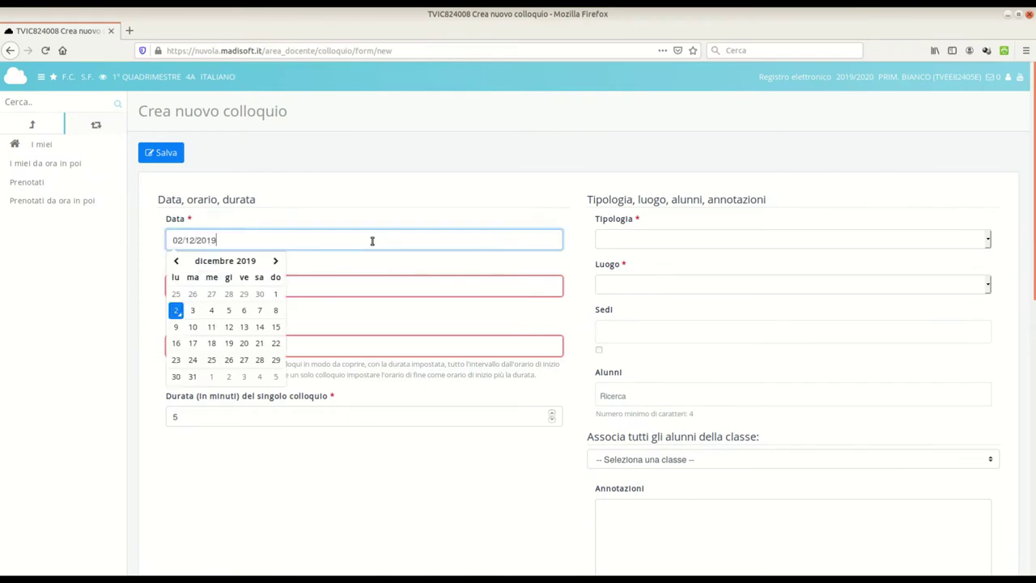
click(193, 311)
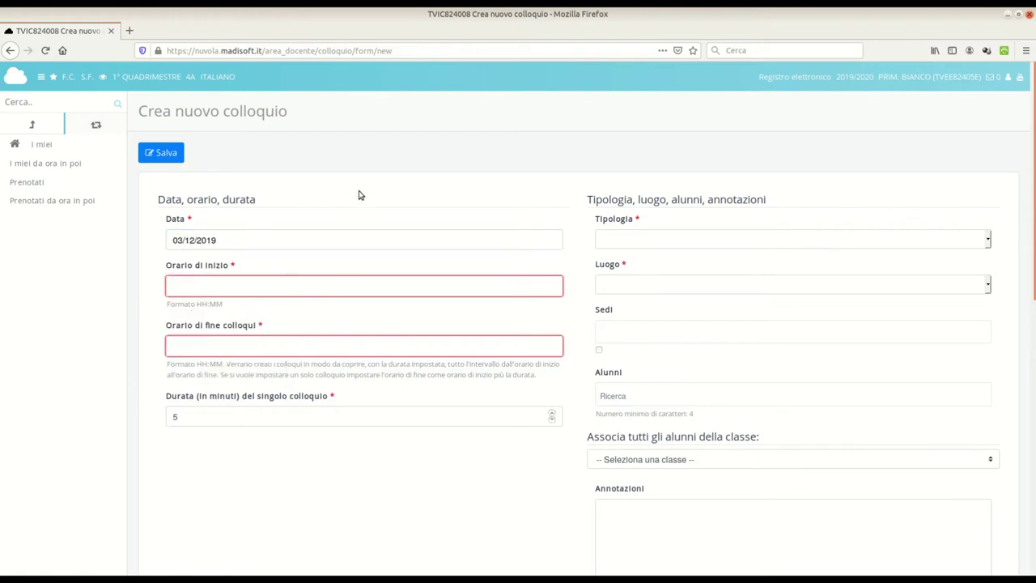
- Highlight the Orario di inizio instruction (point 5) in the PDF and set the colloquio's start time to 13:00
key(alt+Tab)
drag(280, 283, 843, 283)
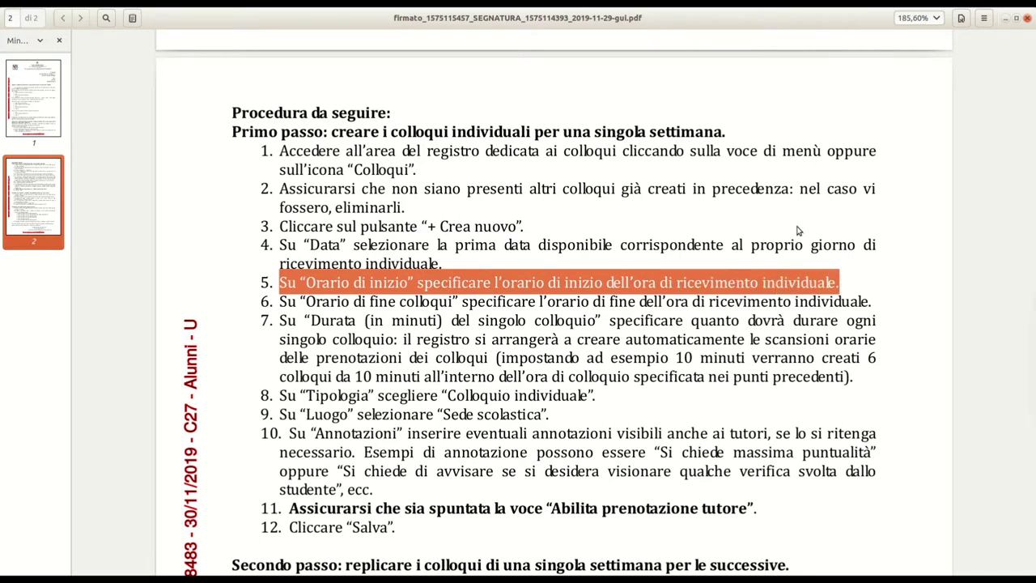
key(alt+Tab)
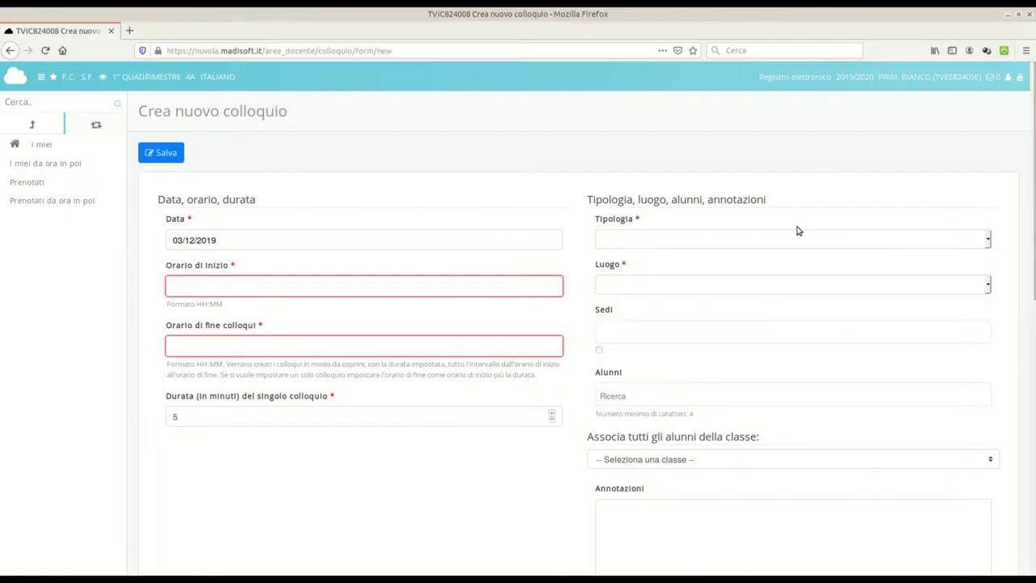
click(299, 290)
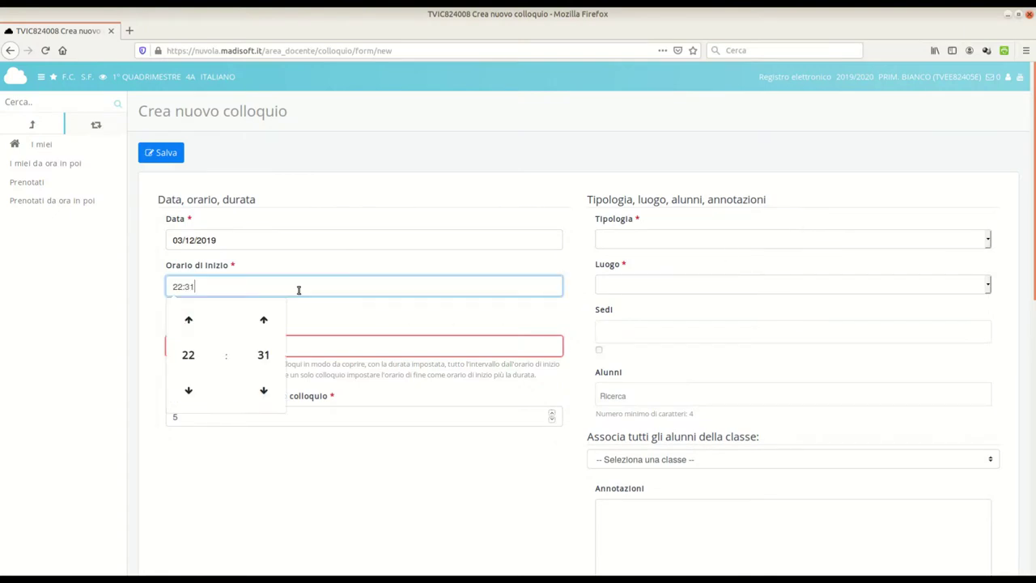
click(202, 354)
click(209, 357)
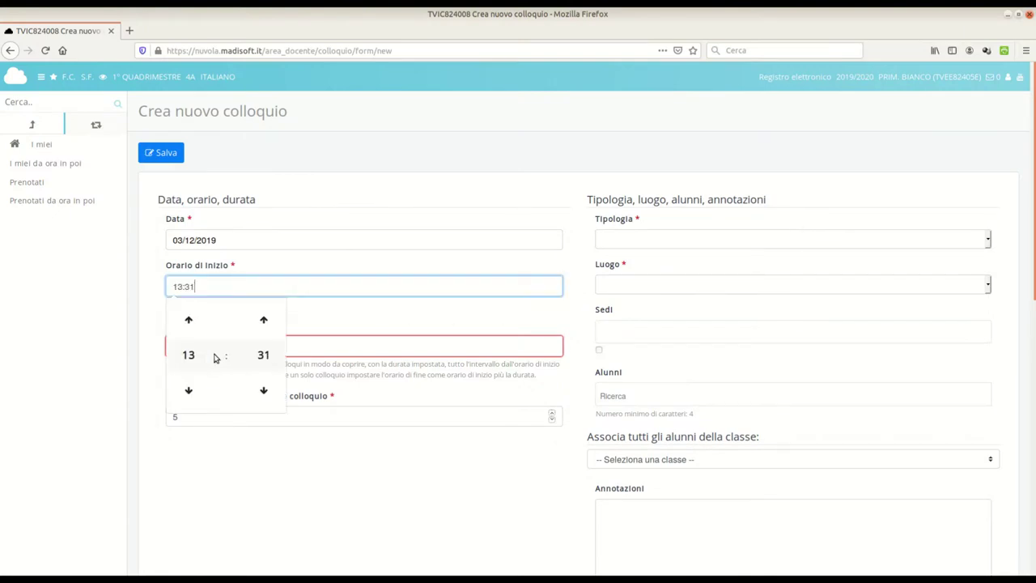
click(262, 354)
click(192, 320)
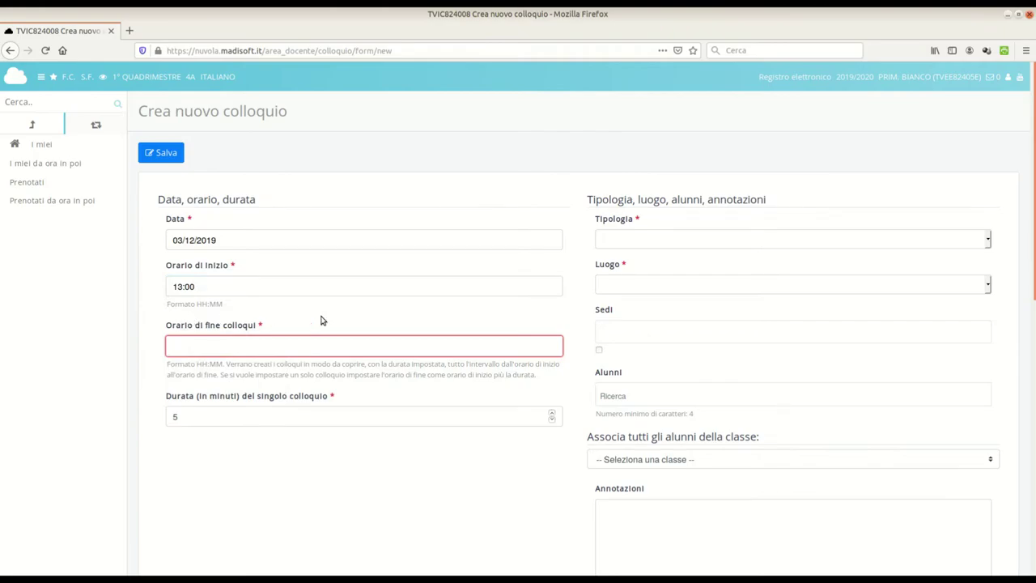
- Highlight the Orario di fine colloqui instruction (point 6) in the PDF and set the end time to 14:00
key(alt+Tab)
drag(280, 306, 874, 299)
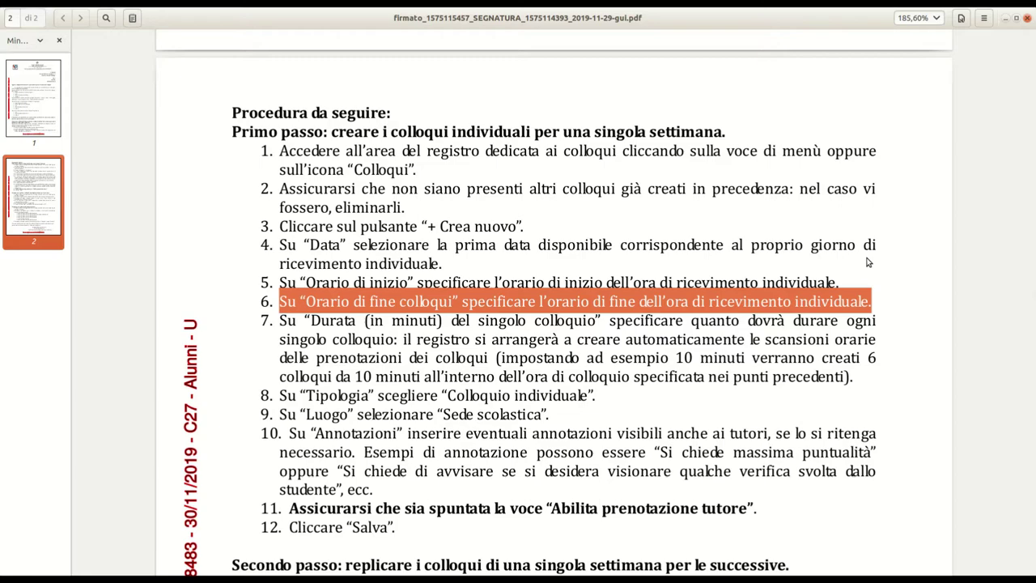
key(alt+Tab)
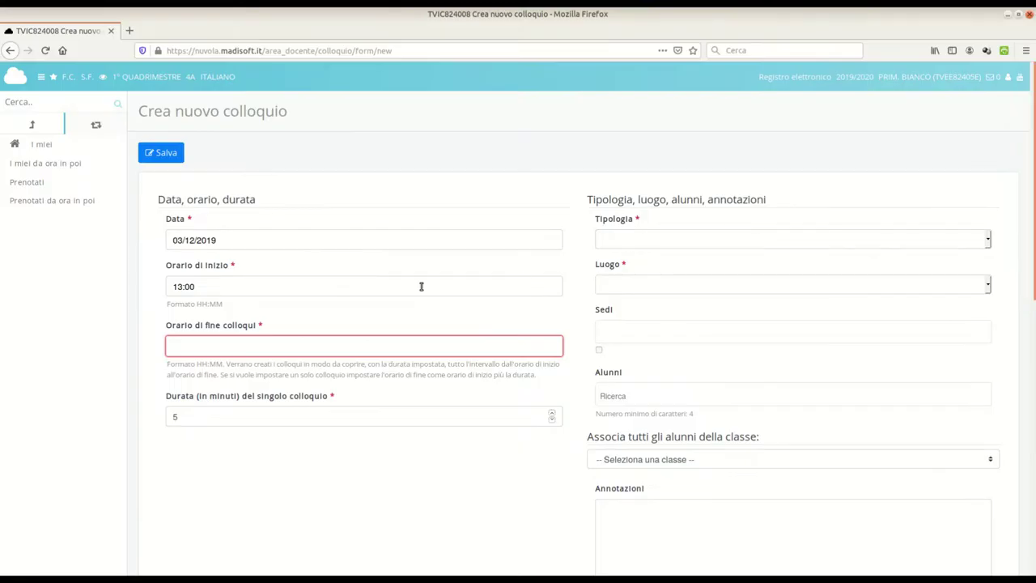
click(261, 347)
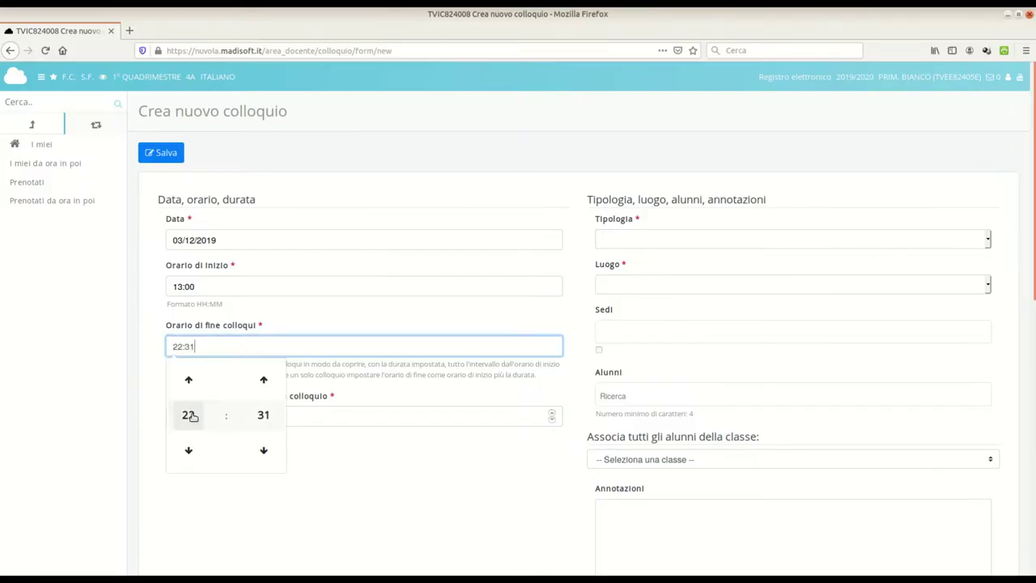
click(191, 416)
click(244, 415)
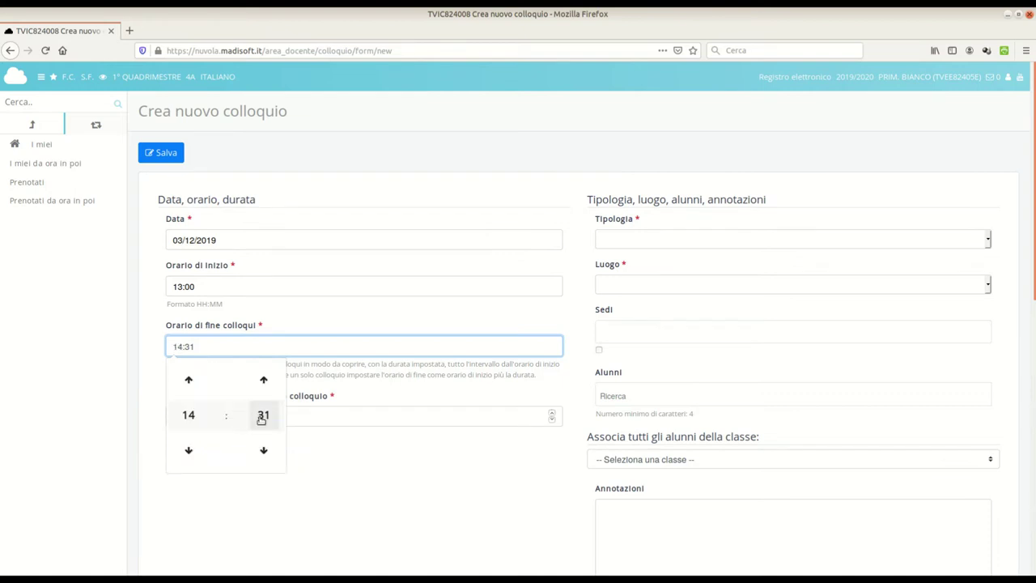
click(263, 417)
click(182, 375)
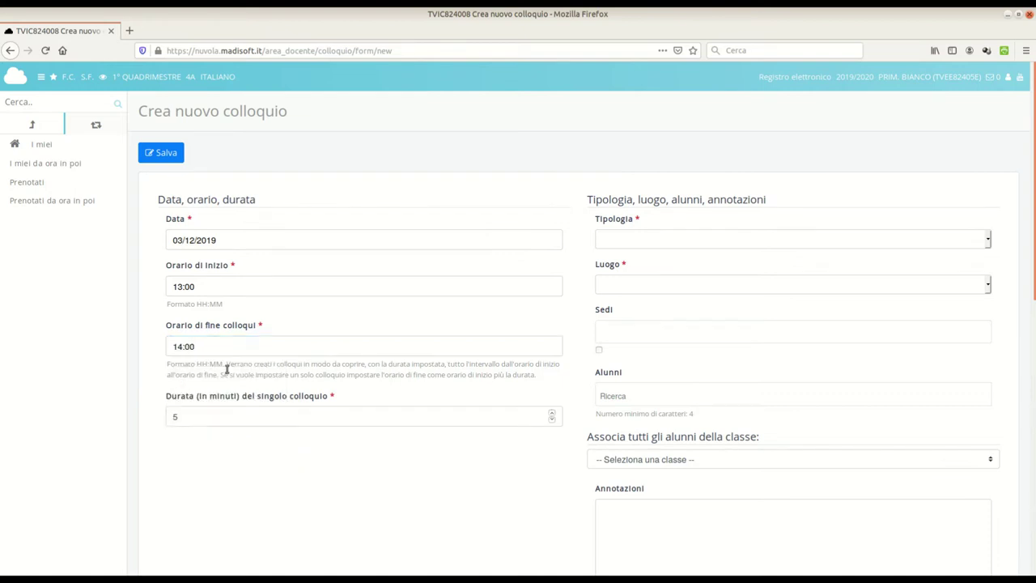
- Highlight the Durata instruction (point 7) in the PDF and set the single colloquio's duration to 10 minutes
scroll(369, 314, down, 1)
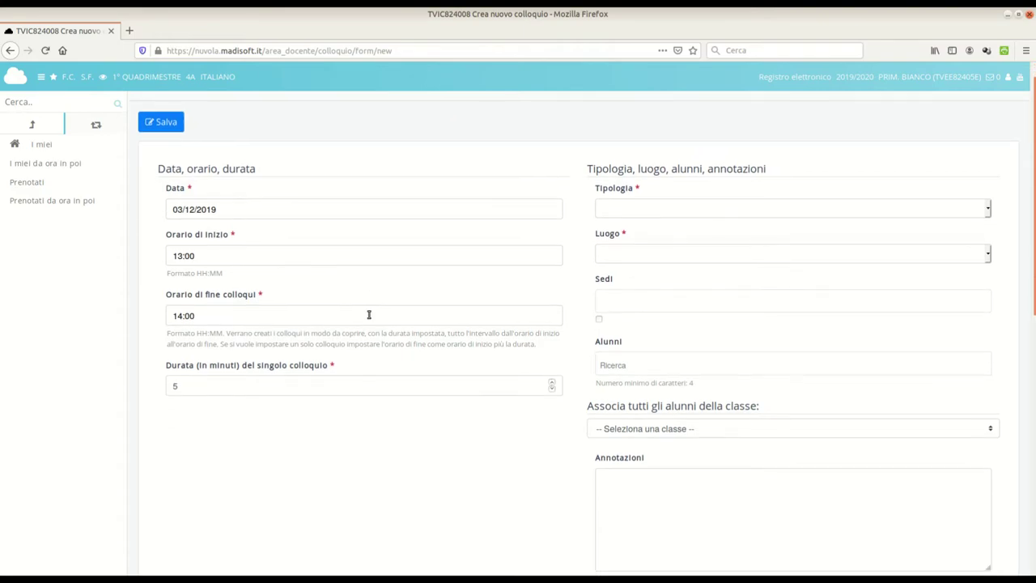
key(alt+Tab)
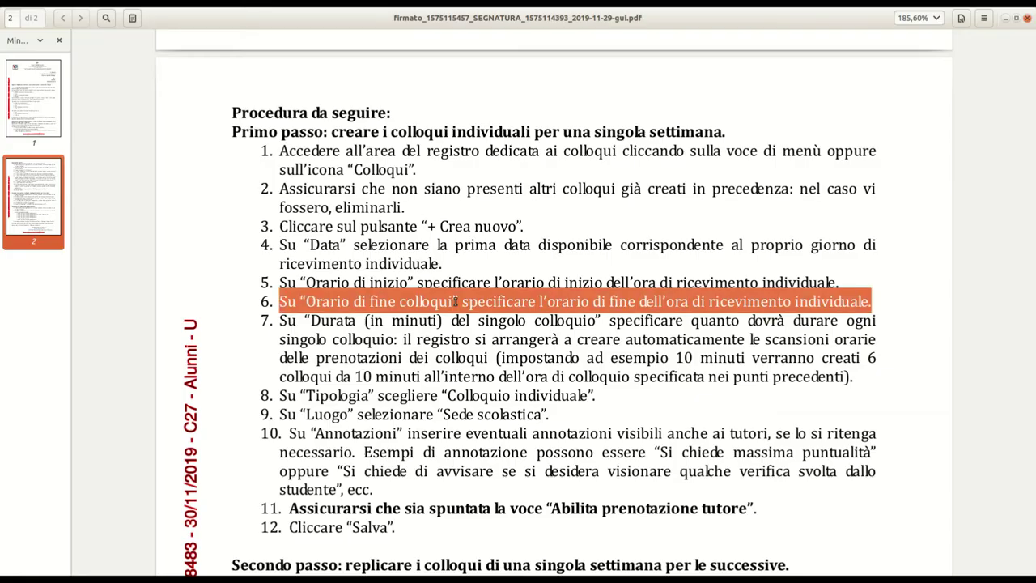
scroll(455, 301, down, 2)
drag(281, 267, 856, 323)
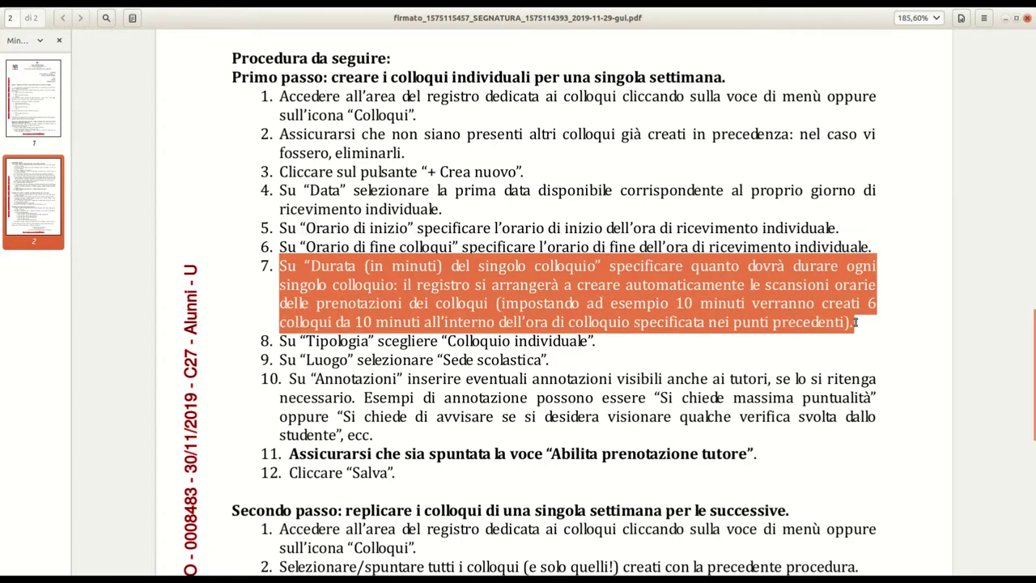
click(754, 370)
key(alt+Tab)
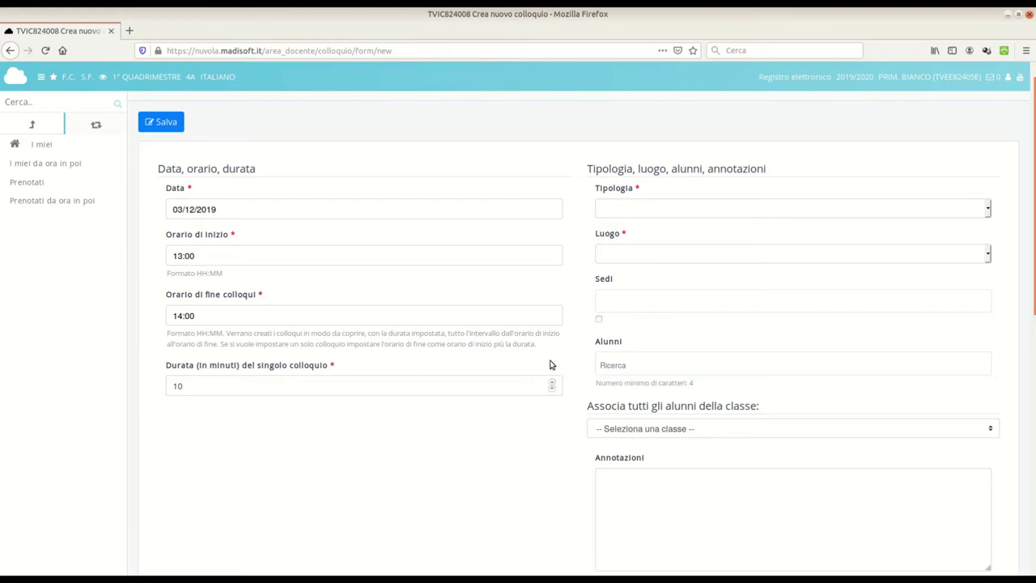
- Highlight the Tipologia instruction (point 8) in the PDF and set the colloquio's Tipologia to Colloquio individuale
key(alt+Tab)
scroll(542, 365, down, 4)
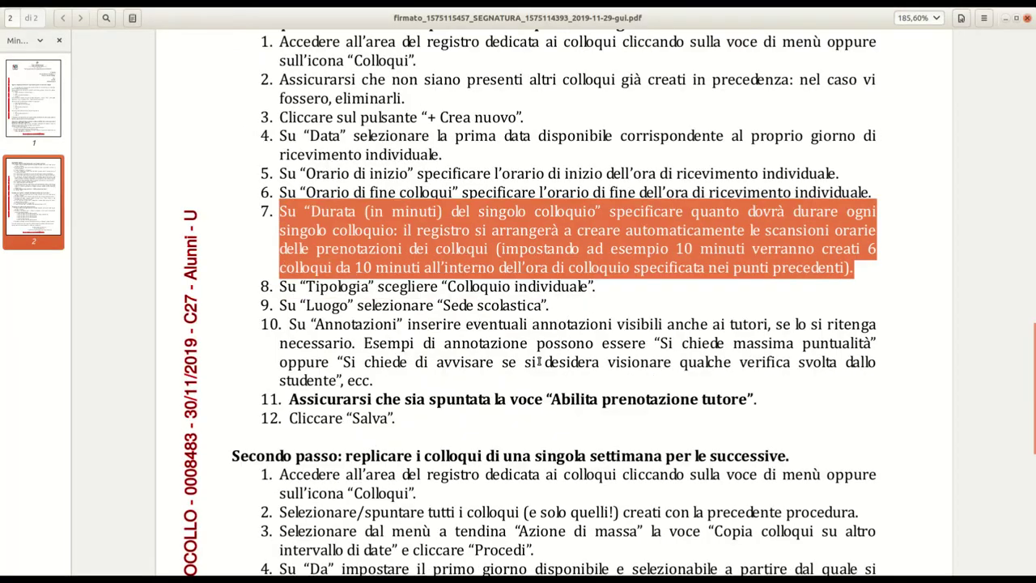
drag(281, 235, 594, 238)
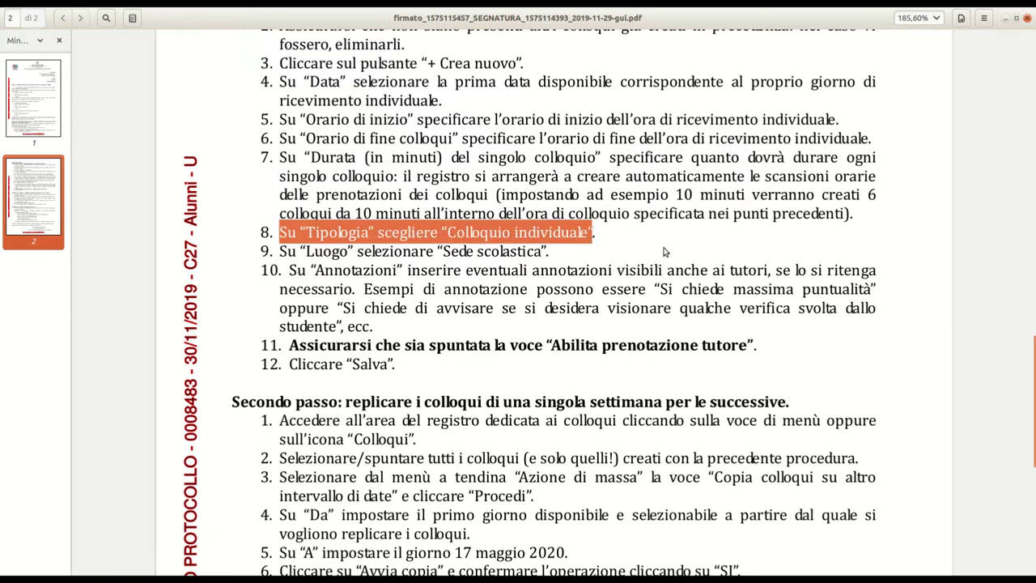
key(alt+Tab)
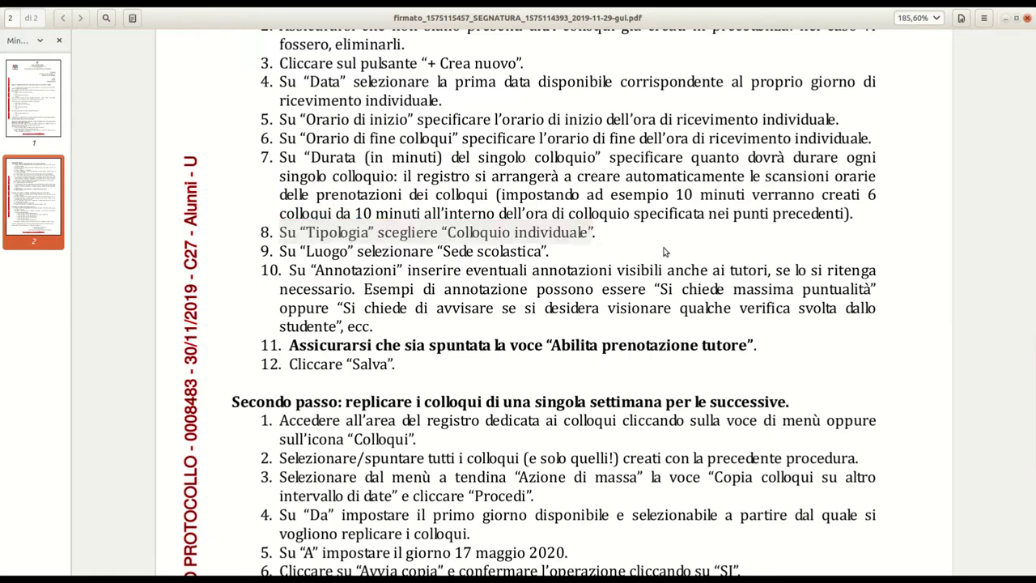
click(645, 212)
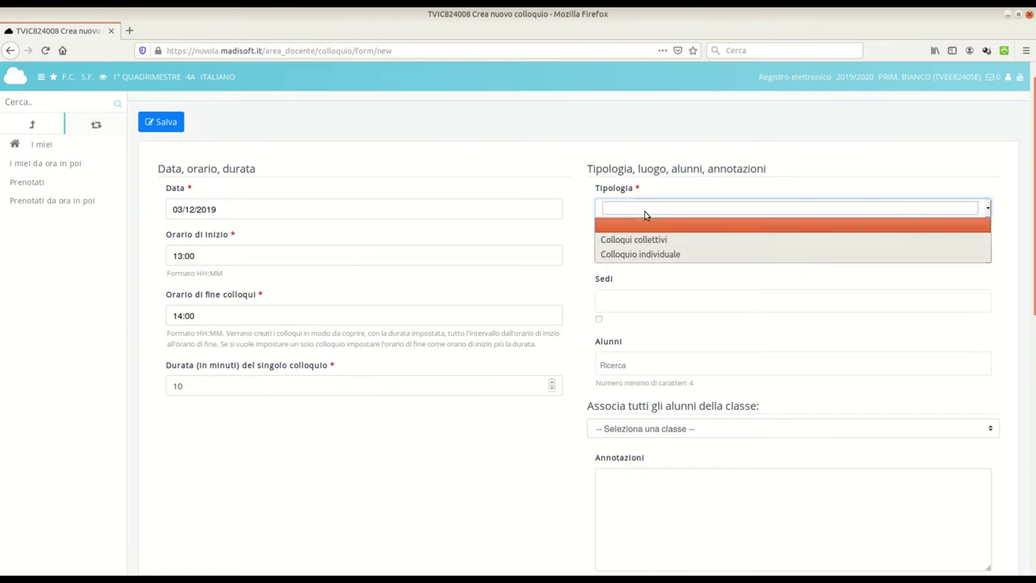
click(698, 263)
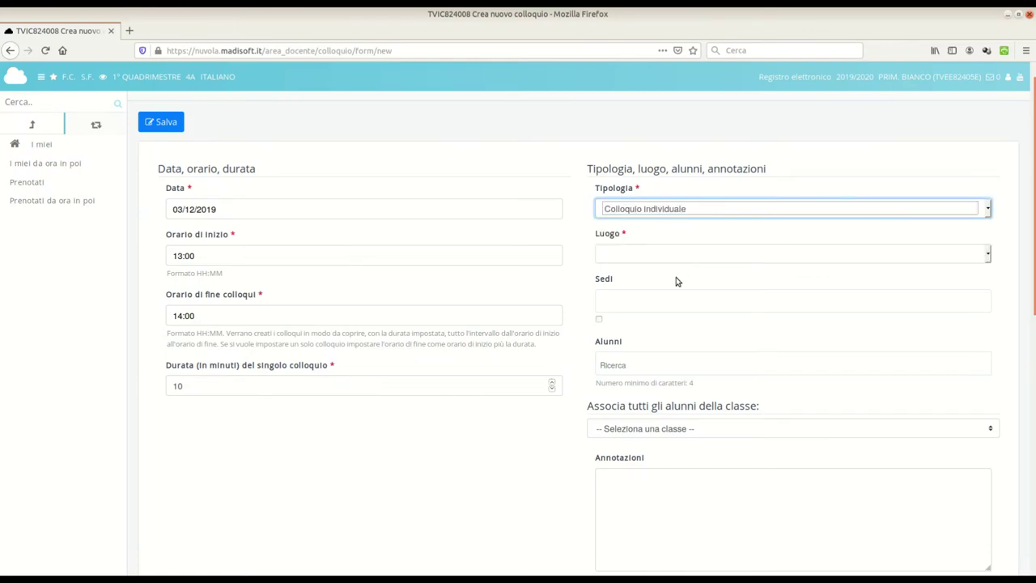
- Highlight the Luogo instruction (point 9) in the PDF and set the colloquio's Luogo to SEDE SCOLASTICA
key(alt+Tab)
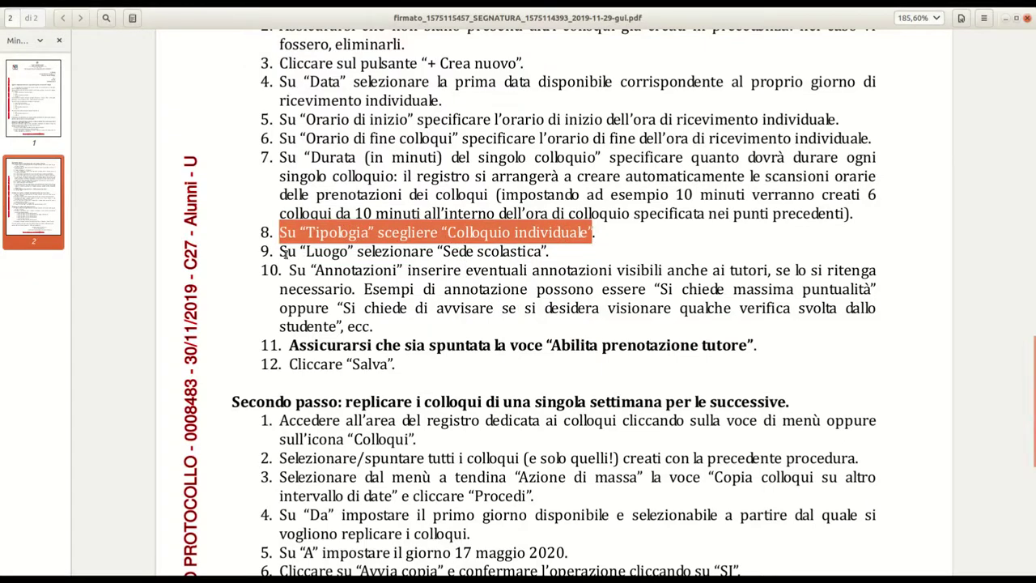
drag(284, 254, 548, 254)
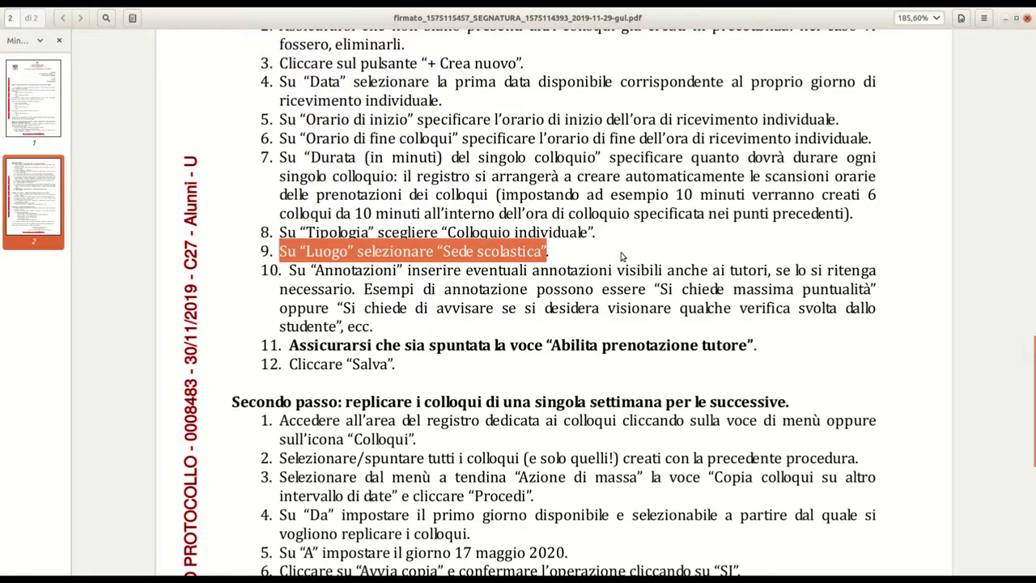
key(alt+Tab)
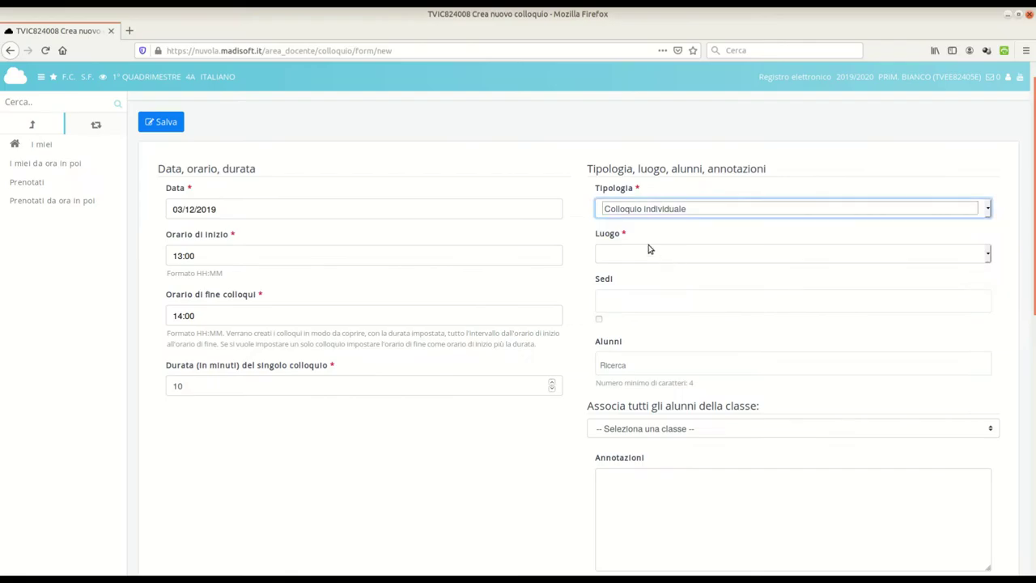
click(617, 256)
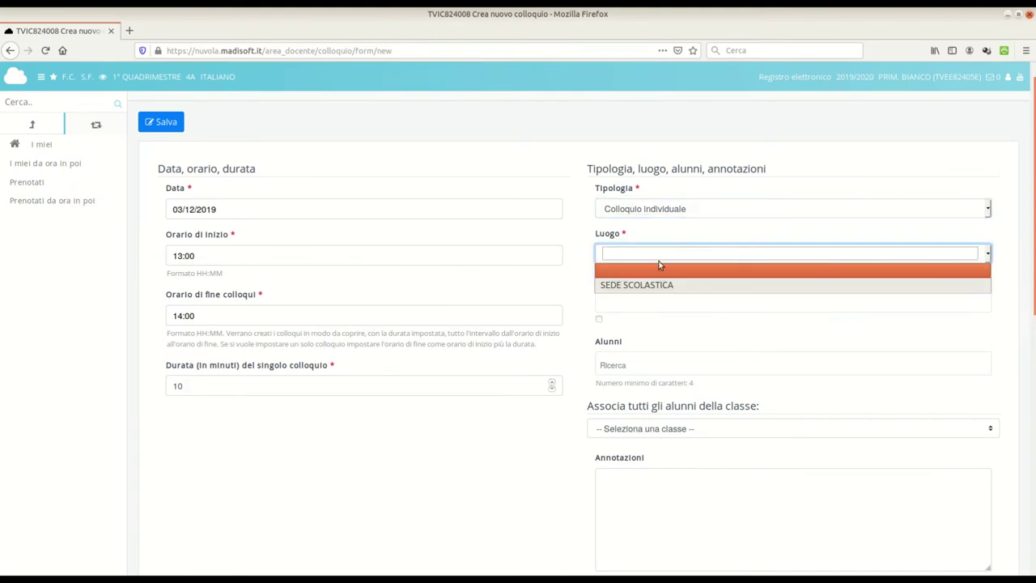
click(719, 285)
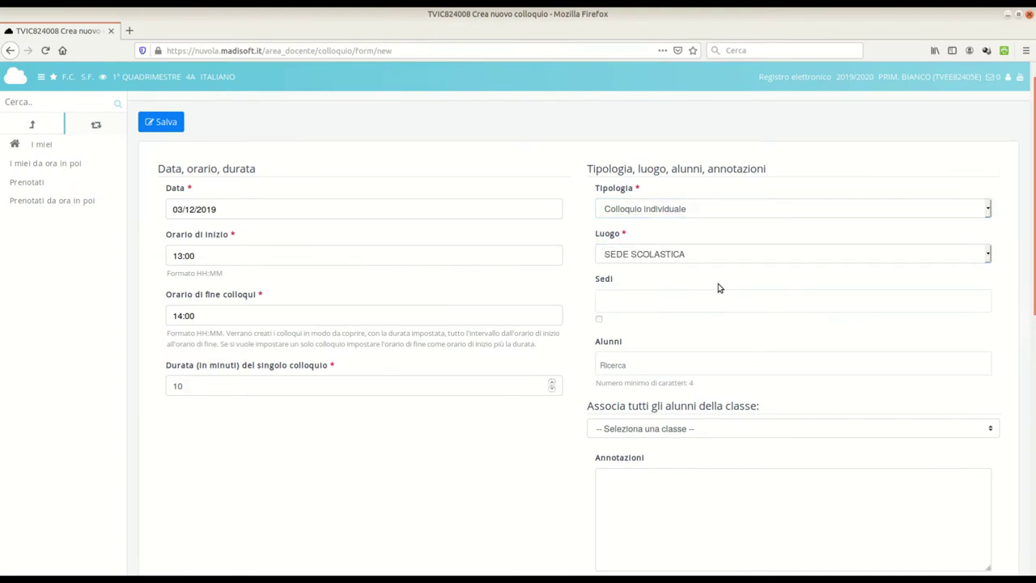
- Highlight the Annotazioni instruction (point 10) in the PDF and locate the Annotazioni field in the colloquio form
key(alt+Tab)
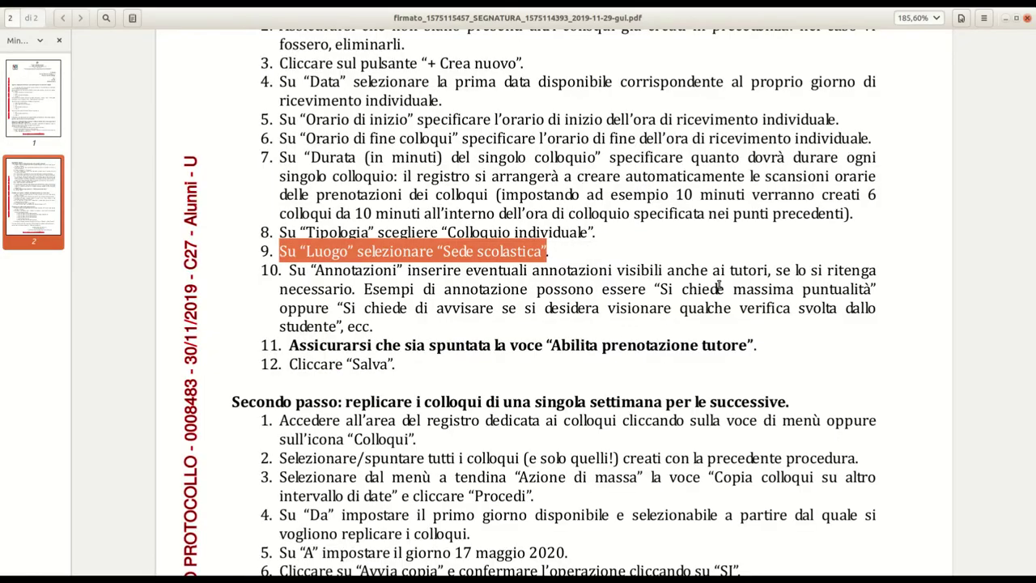
drag(287, 272, 425, 332)
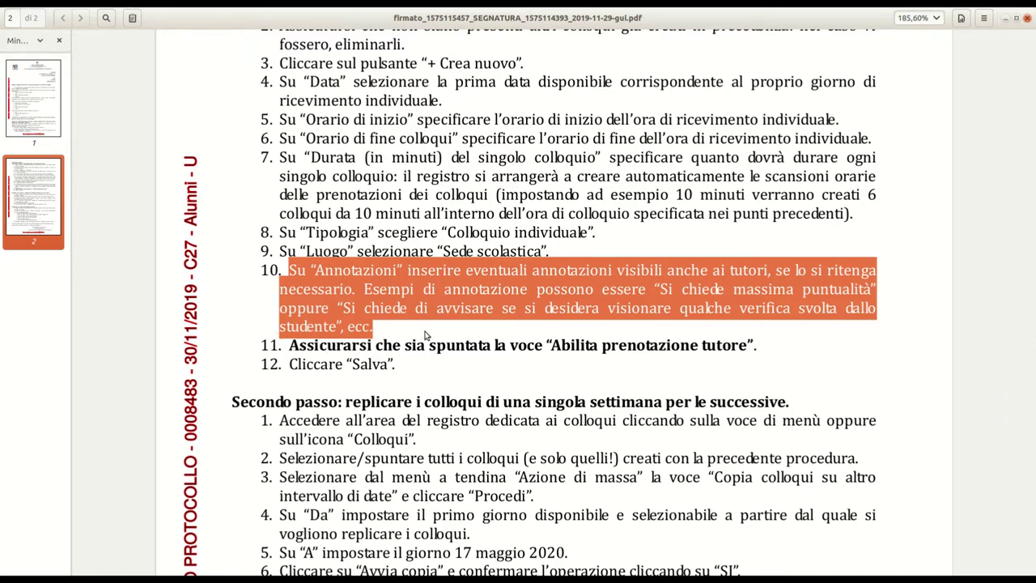
key(alt+Tab)
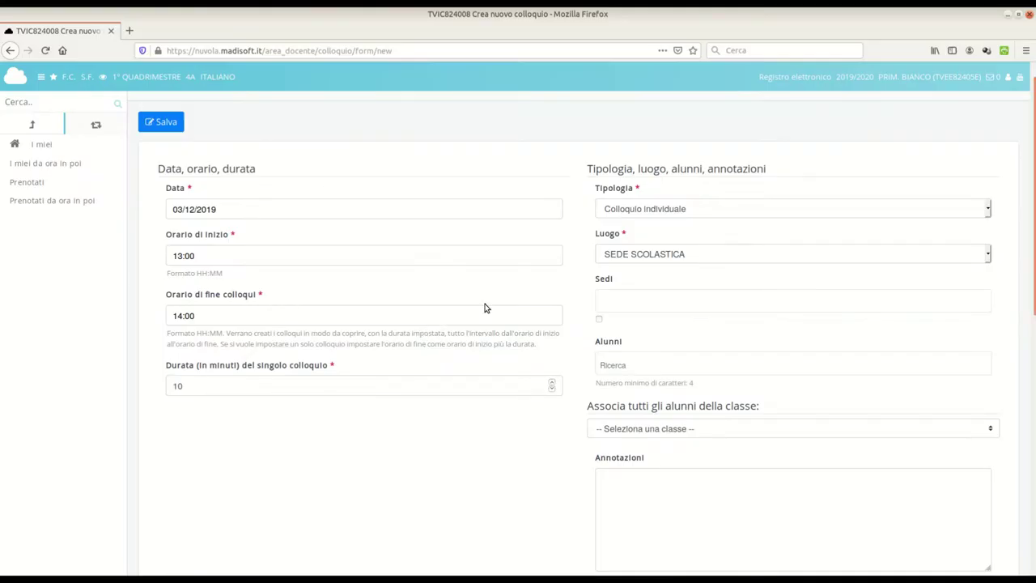
scroll(487, 312, down, 3)
double_click(614, 338)
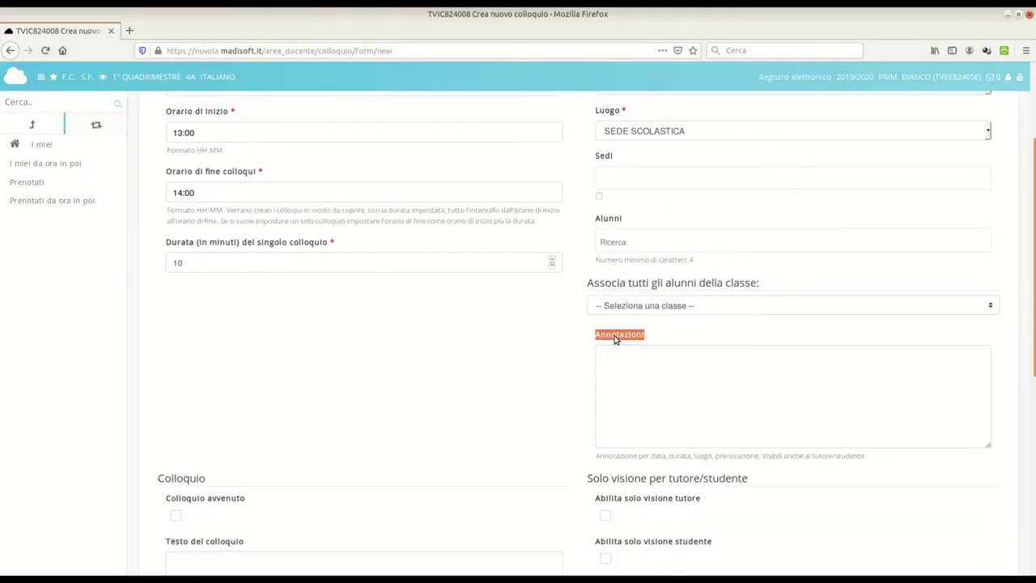
click(724, 395)
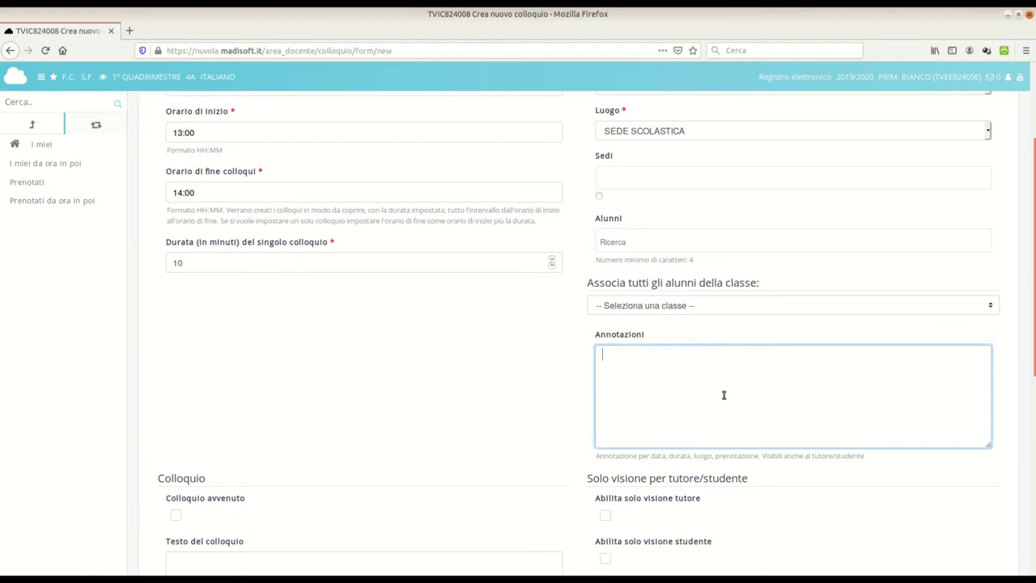
- Highlight the Abilita prenotazione tutore instruction (point 11) in the PDF and check that option in the colloquio form
key(alt+Tab)
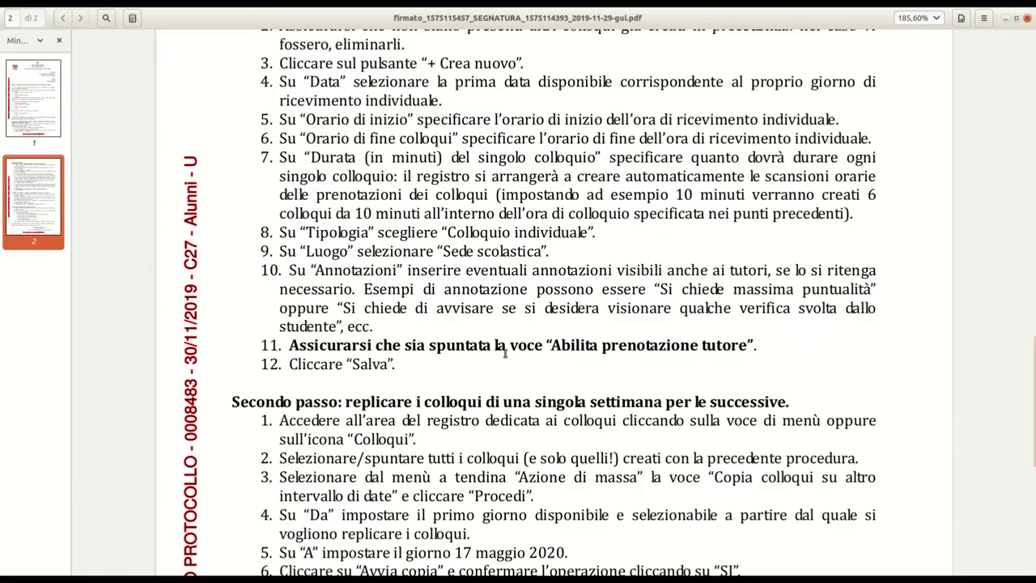
drag(289, 345, 770, 340)
scroll(770, 340, down, 3)
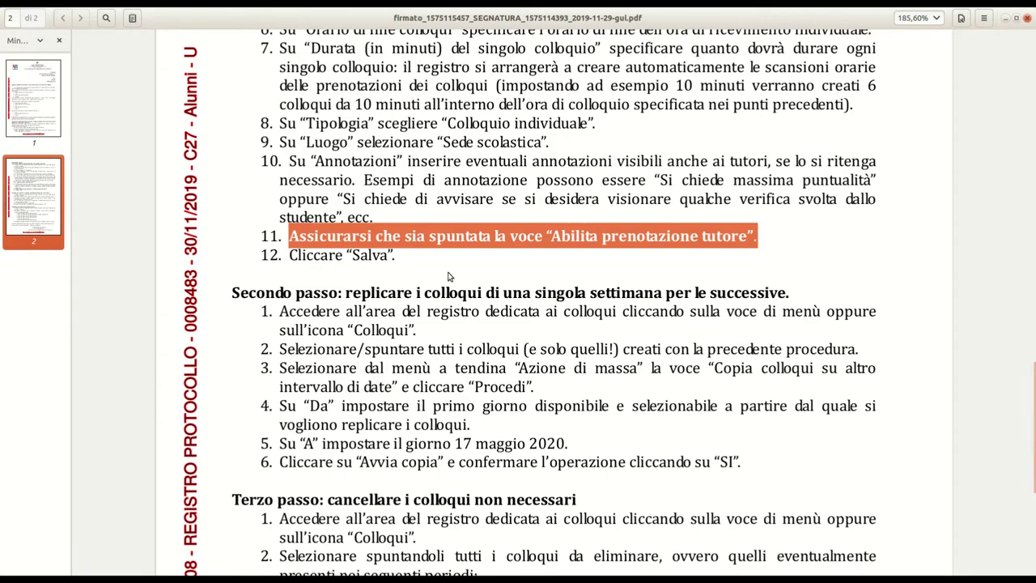
key(alt+Tab)
scroll(500, 322, down, 5)
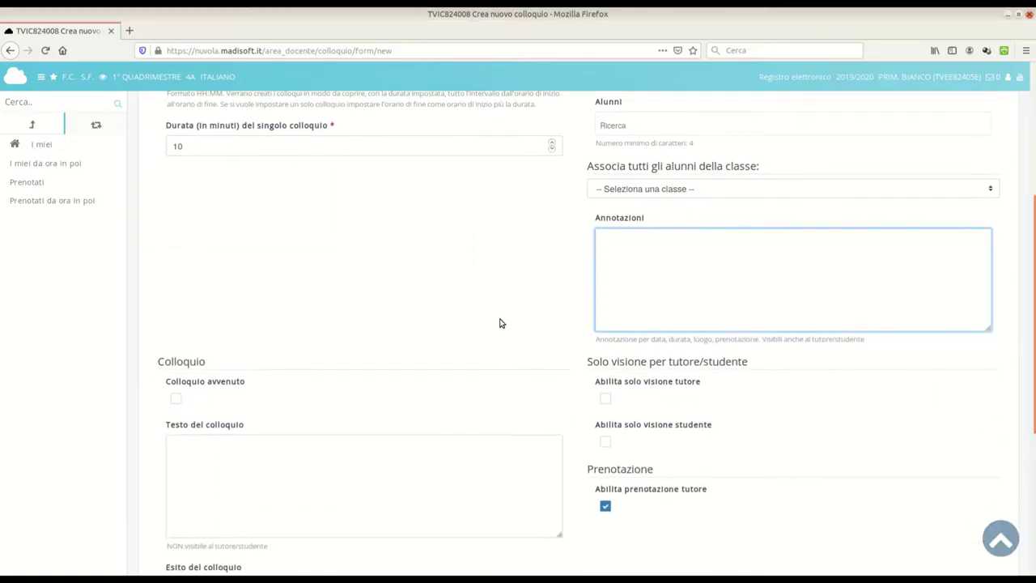
triple_click(620, 361)
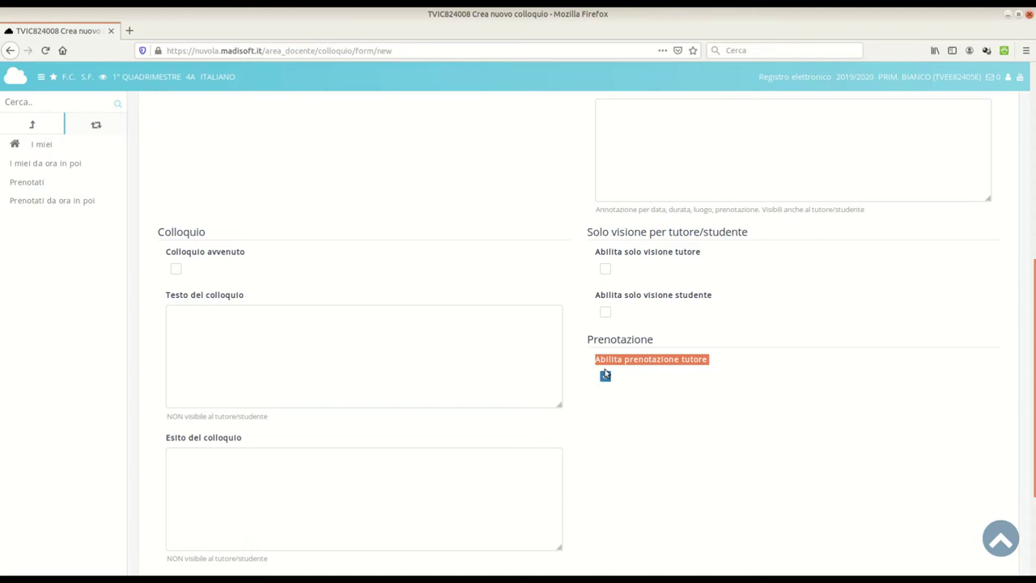
click(608, 413)
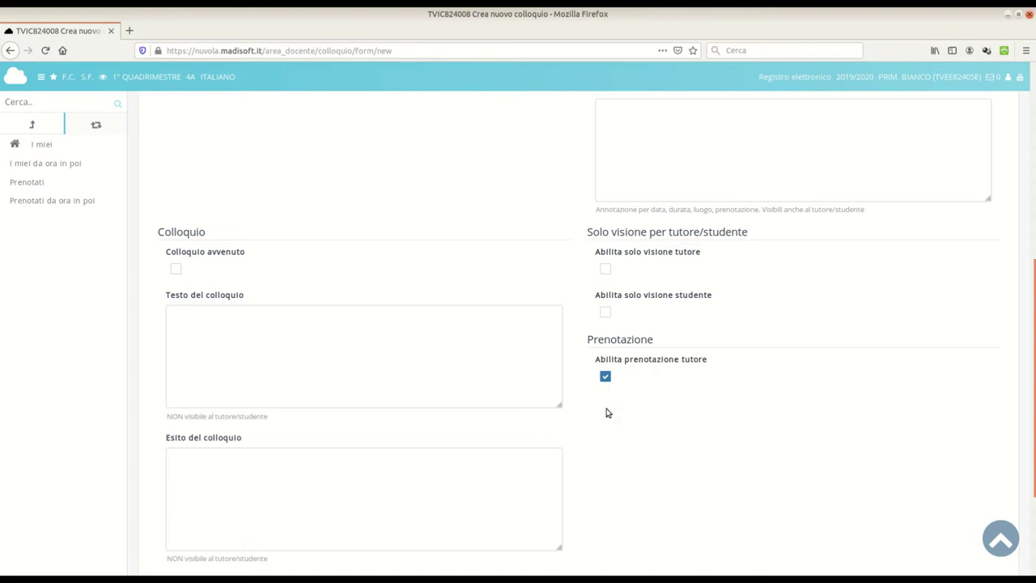
- Highlight the Salva instruction (point 12) in the PDF and save the new colloquio
key(alt+Tab)
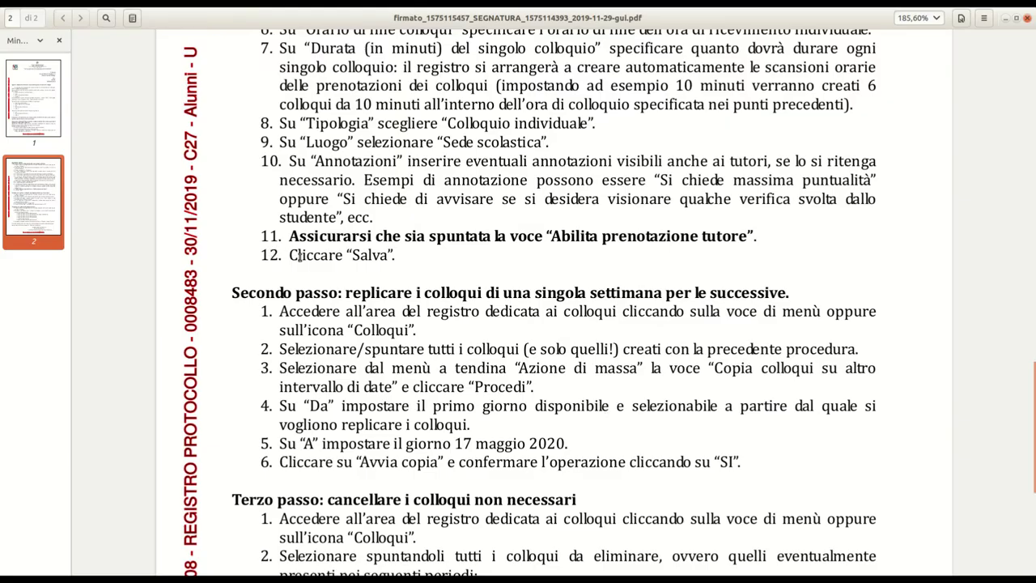
drag(298, 258, 394, 266)
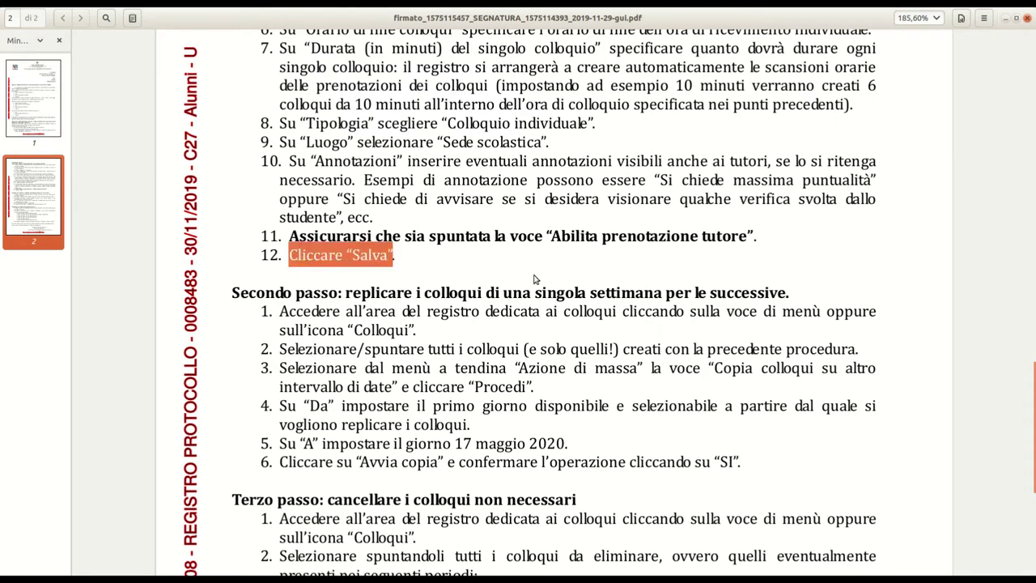
key(alt+Tab)
scroll(555, 359, down, 4)
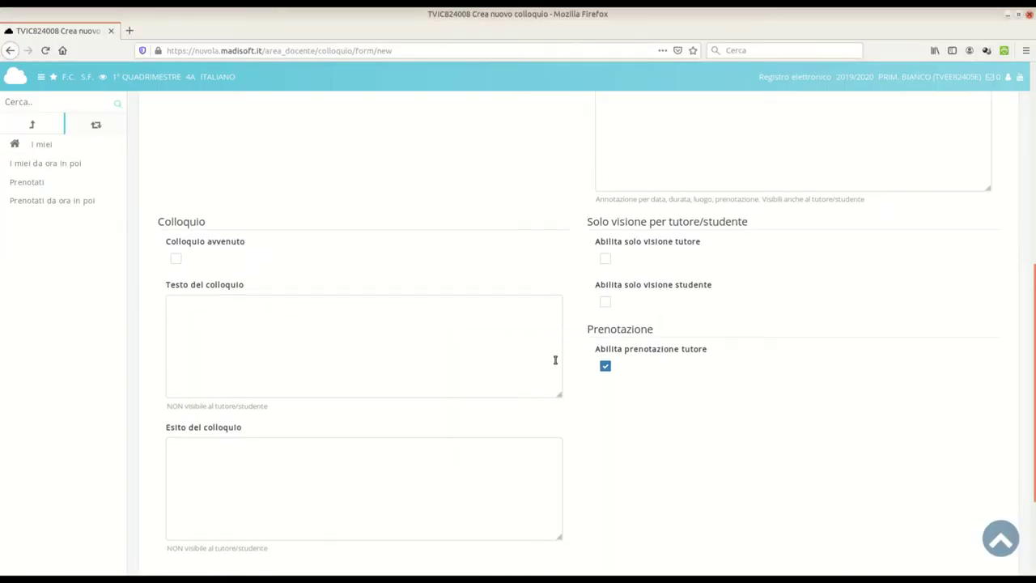
click(159, 456)
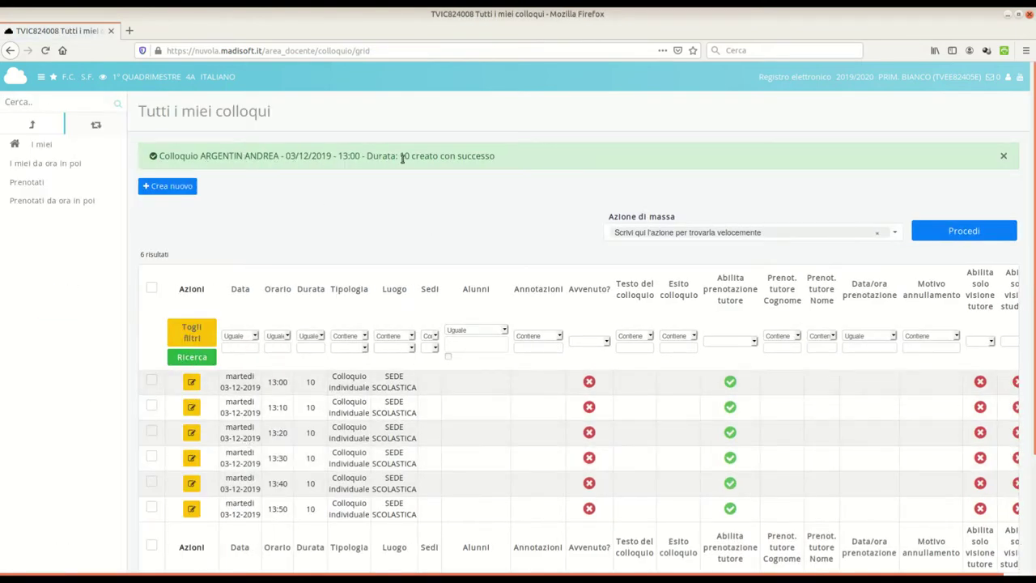
- Dismiss the notice above the colloqui list and review the newly created colloqui
click(1004, 157)
scroll(405, 261, down, 3)
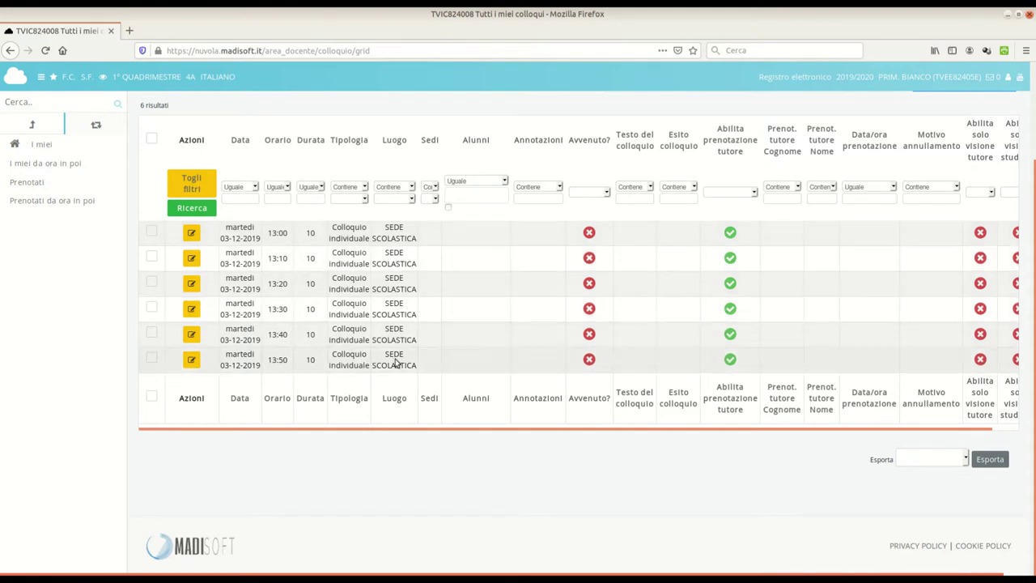
scroll(440, 315, up, 3)
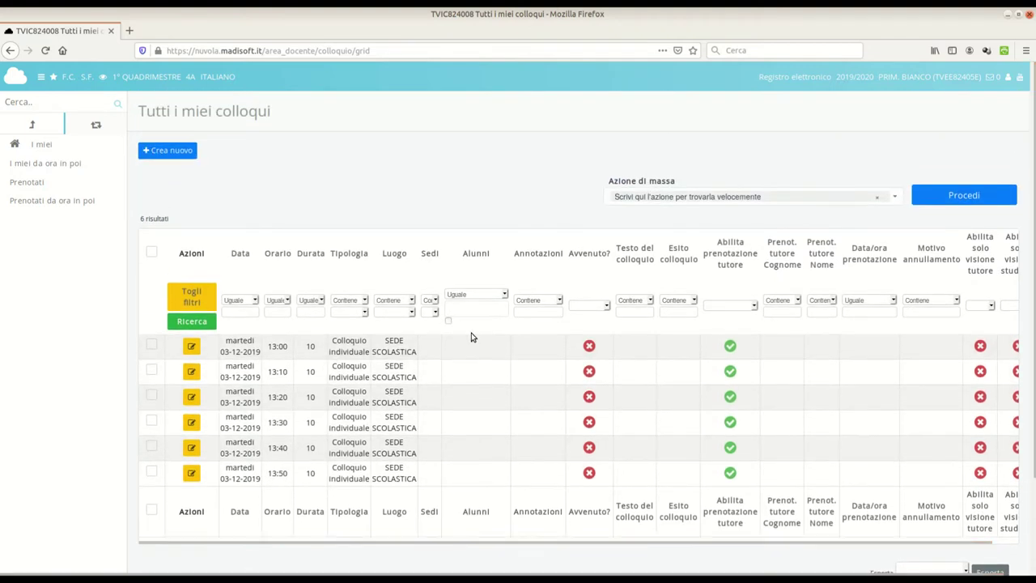
- Highlight the PDF's Secondo passo heading on replicating the colloqui and its point 1 on opening the Colloqui area
key(alt+Tab)
drag(231, 292, 787, 290)
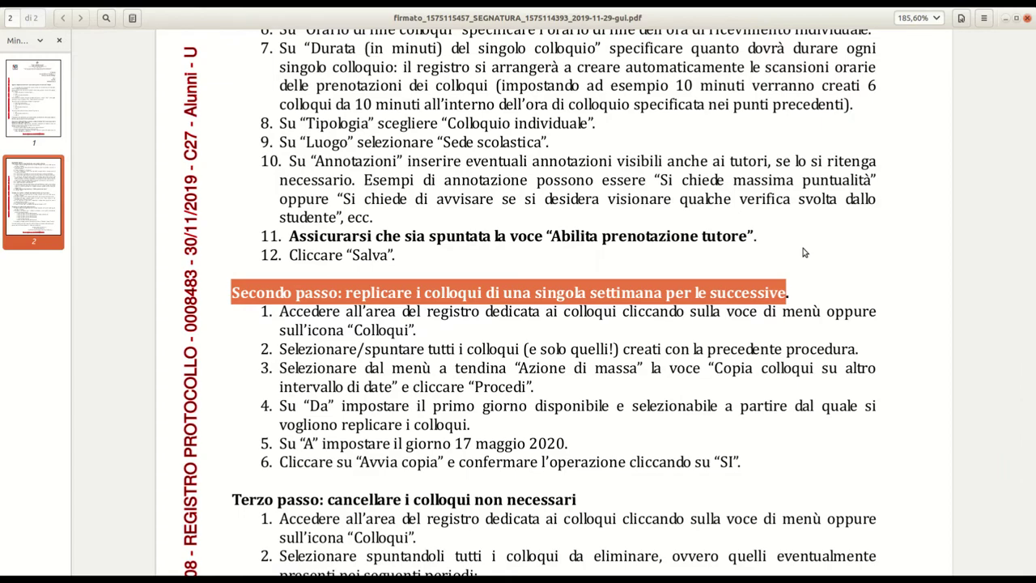
scroll(804, 253, down, 4)
click(383, 164)
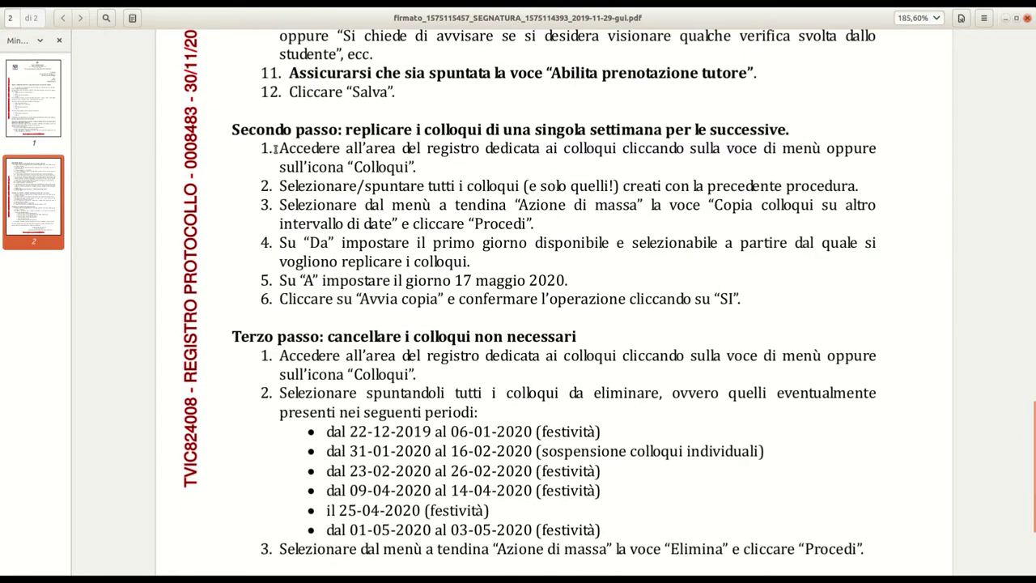
drag(278, 149, 418, 172)
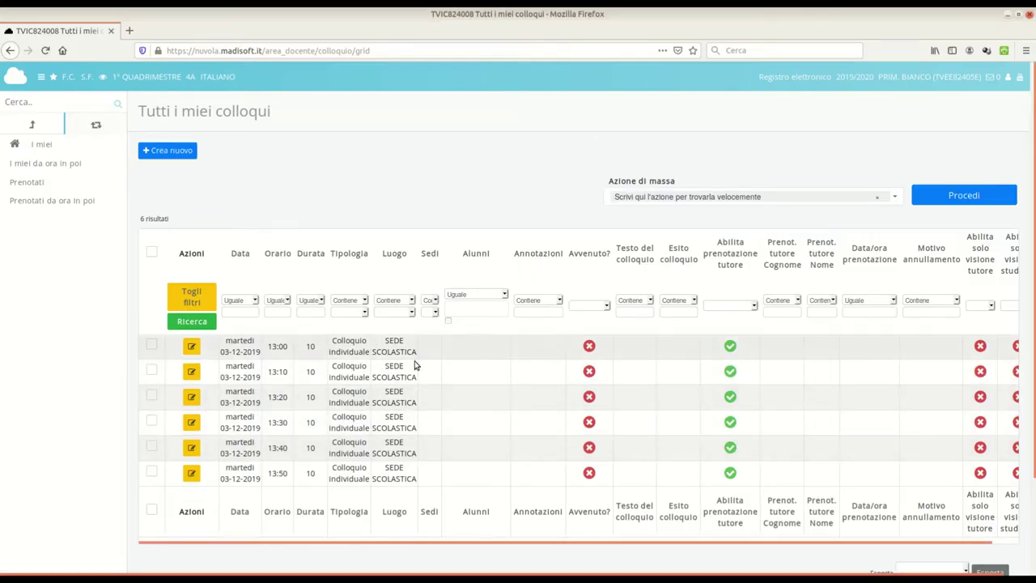
- Highlight the Secondo passo selection instruction (point 2) in the PDF and select all the colloqui in the register list
key(alt+Tab)
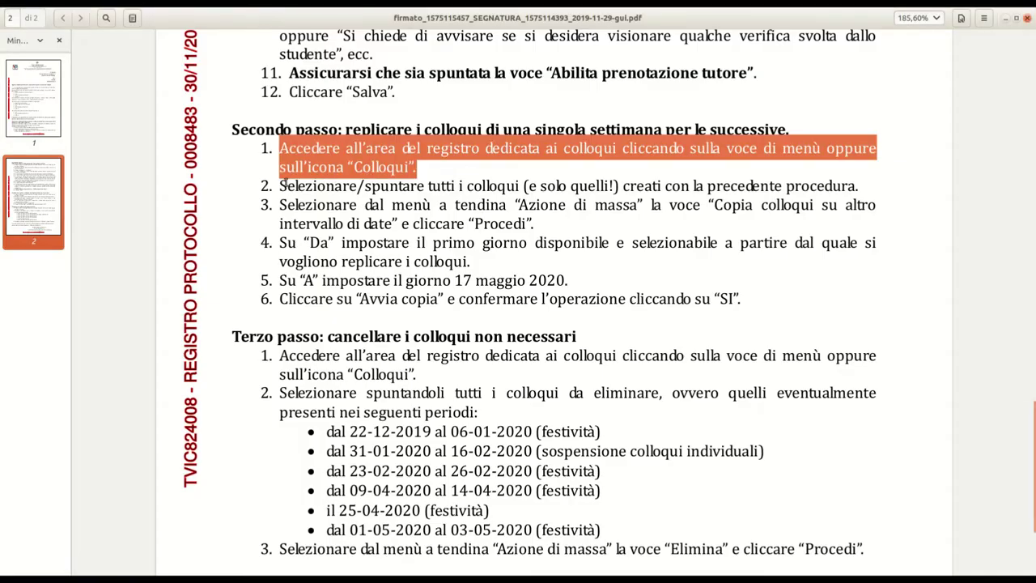
drag(280, 184, 856, 188)
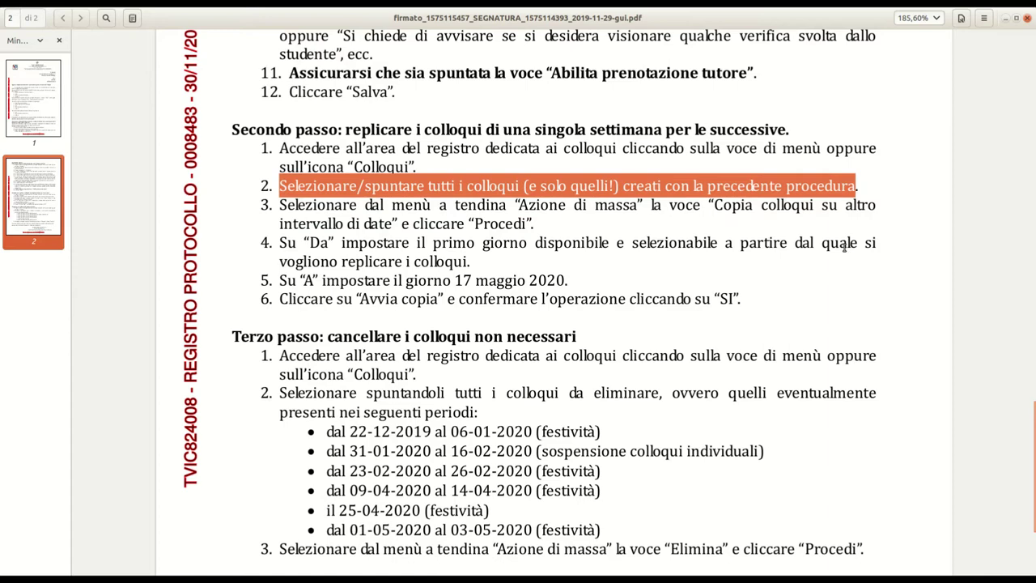
key(alt+Tab)
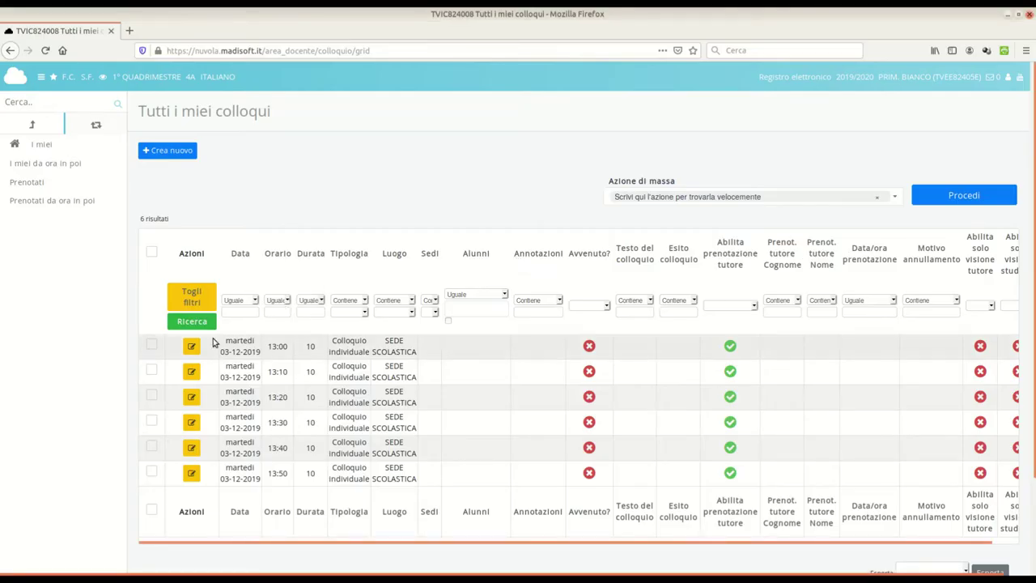
click(152, 252)
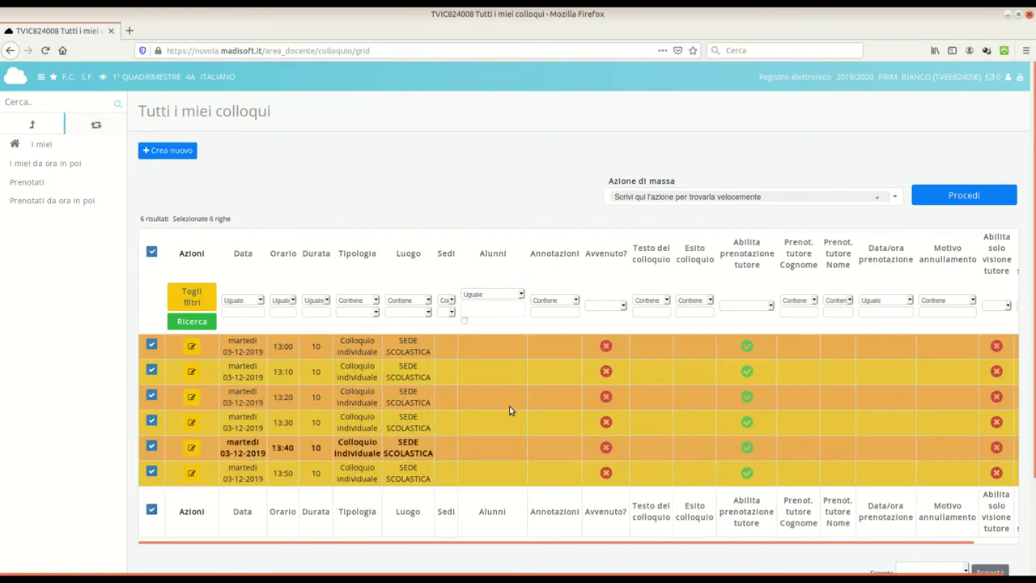
- Highlight the Azione di massa instruction (point 3) in the PDF and start Copia colloqui su altro intervallo di date for the selected colloqui
key(alt+Tab)
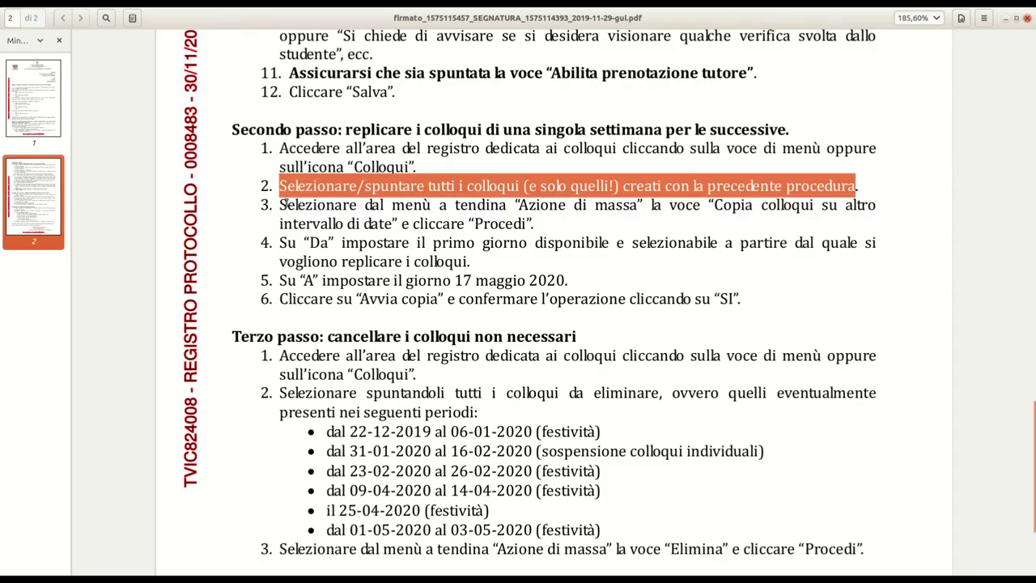
drag(282, 206, 330, 211)
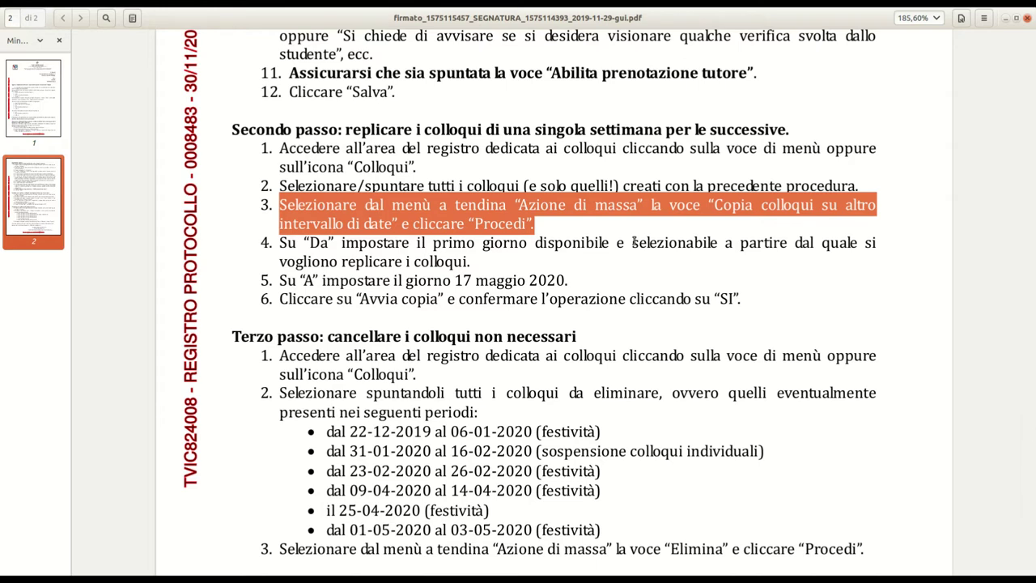
click(635, 242)
key(alt+Tab)
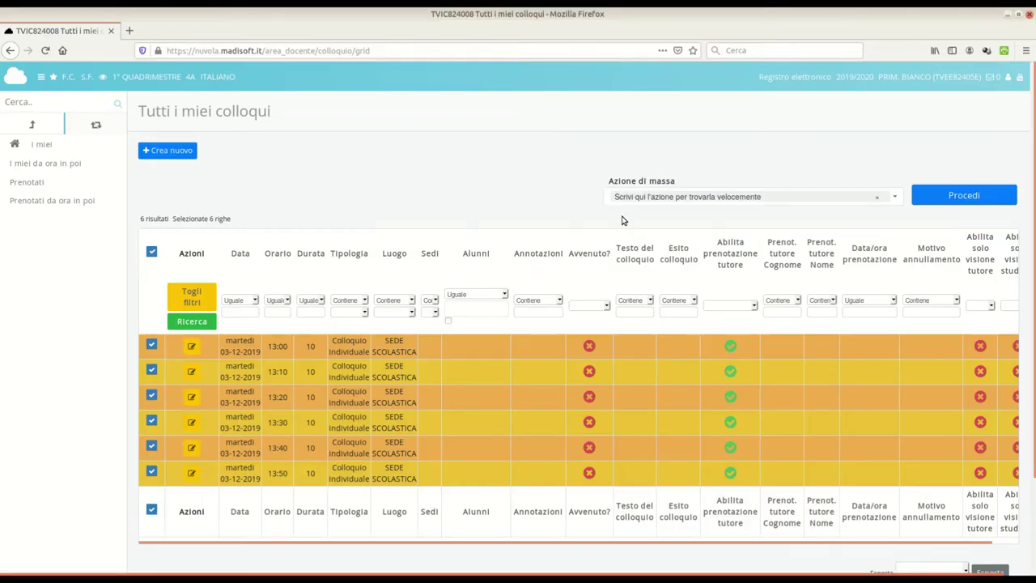
click(677, 198)
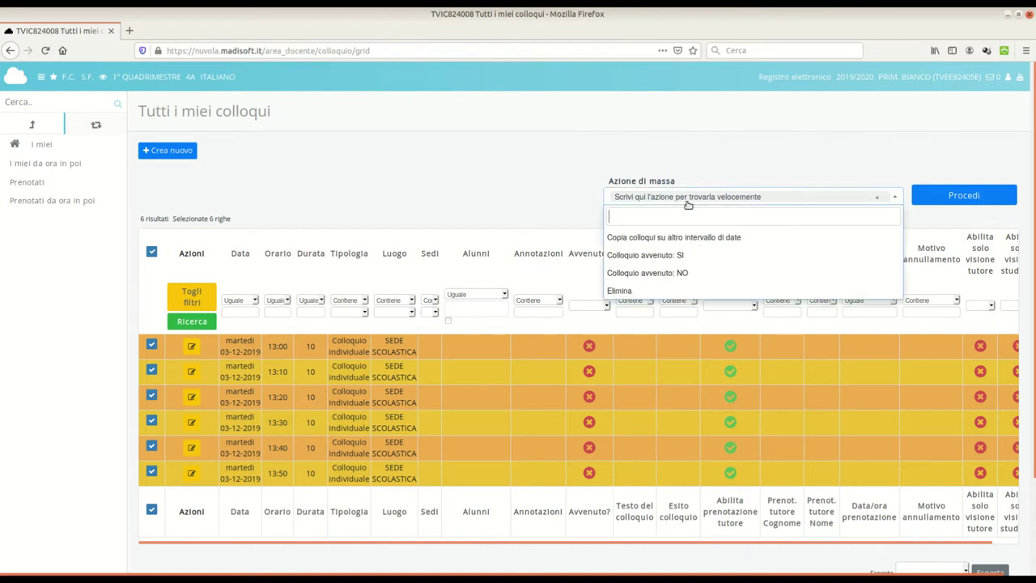
click(755, 239)
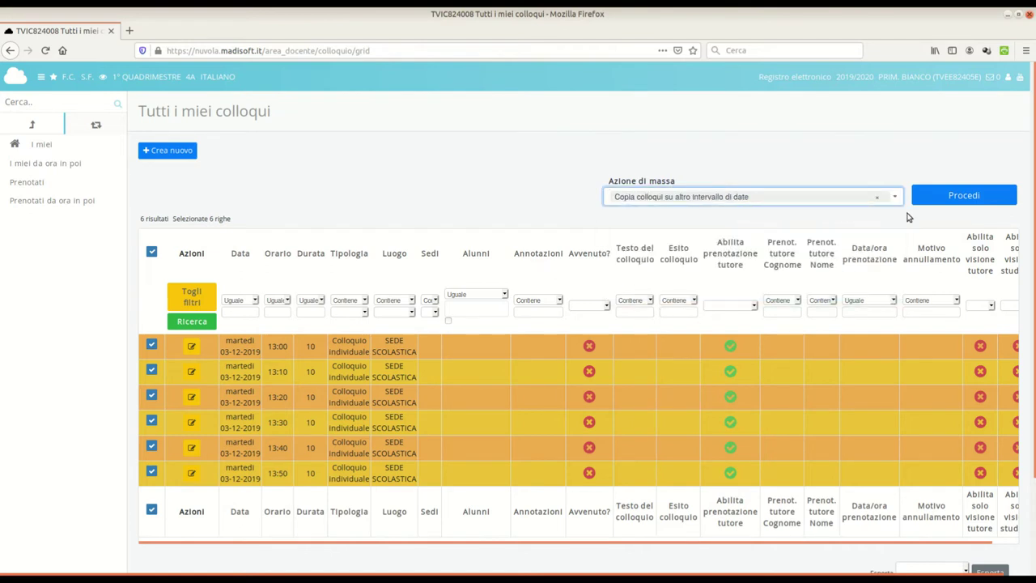
click(938, 200)
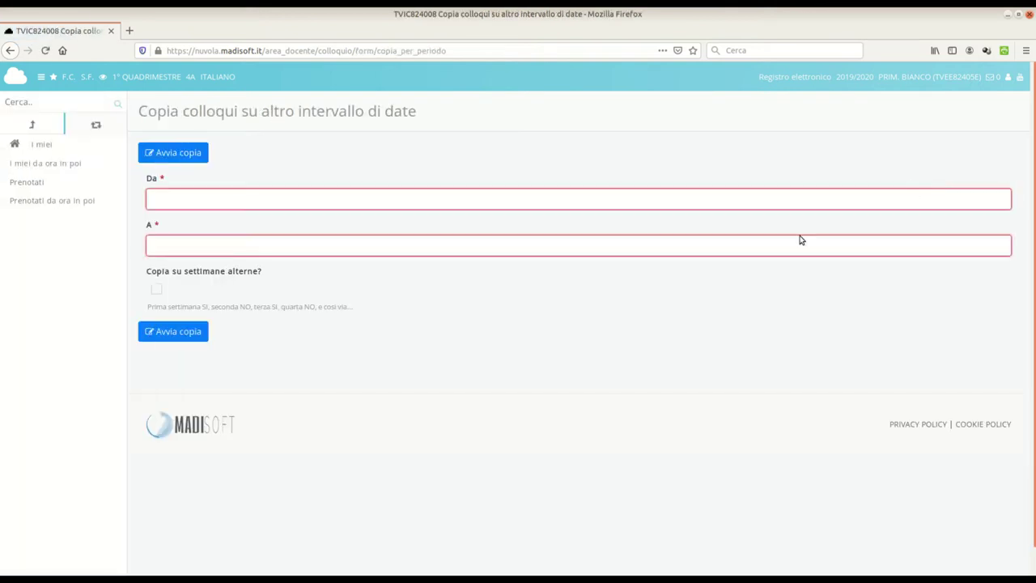
- Highlight the PDF's point 4 on the start date and set Da to 09/12/2019 in the register's copy form
key(alt+Tab)
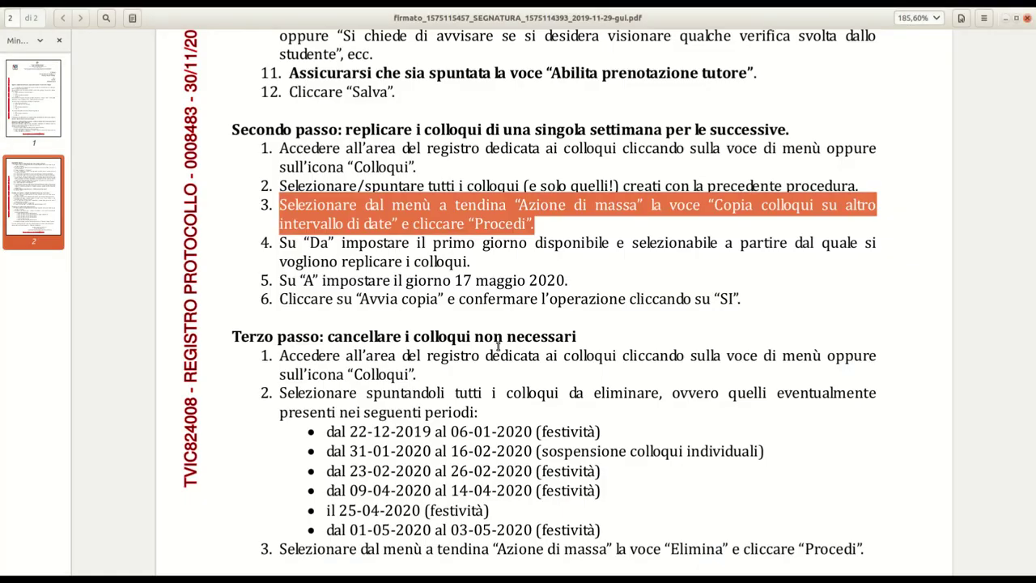
click(283, 241)
drag(282, 242, 474, 263)
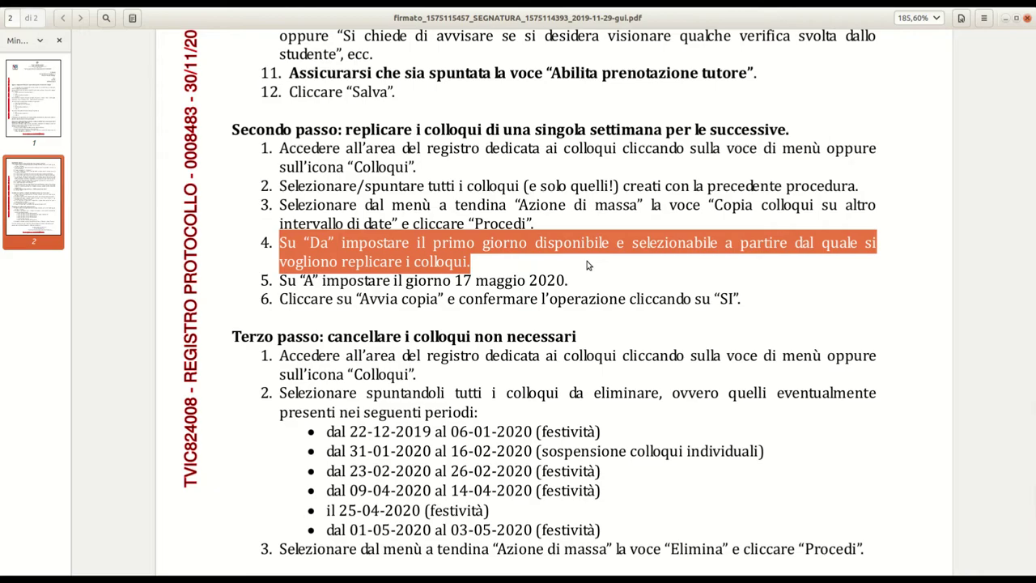
key(alt+Tab)
click(262, 200)
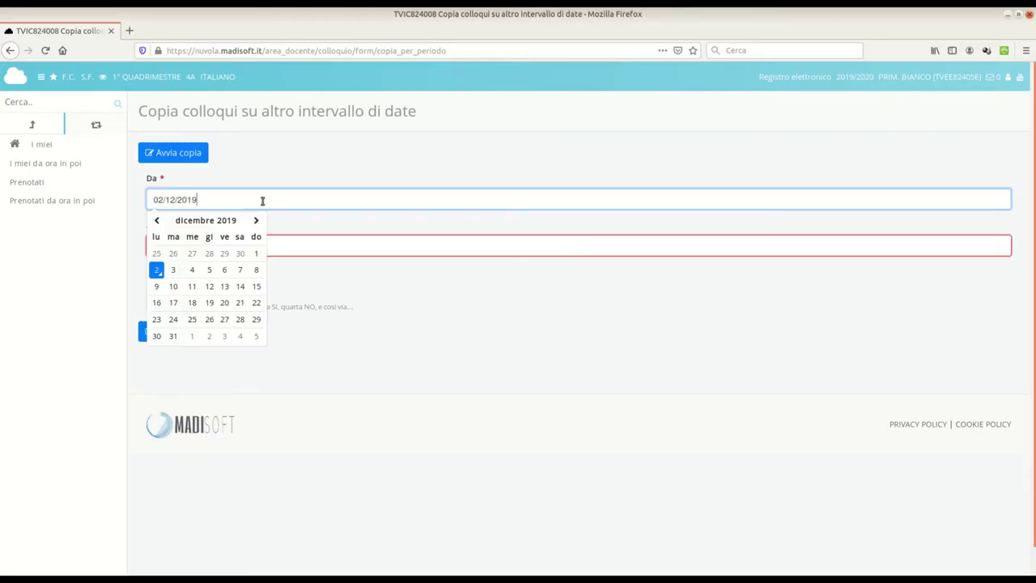
click(156, 286)
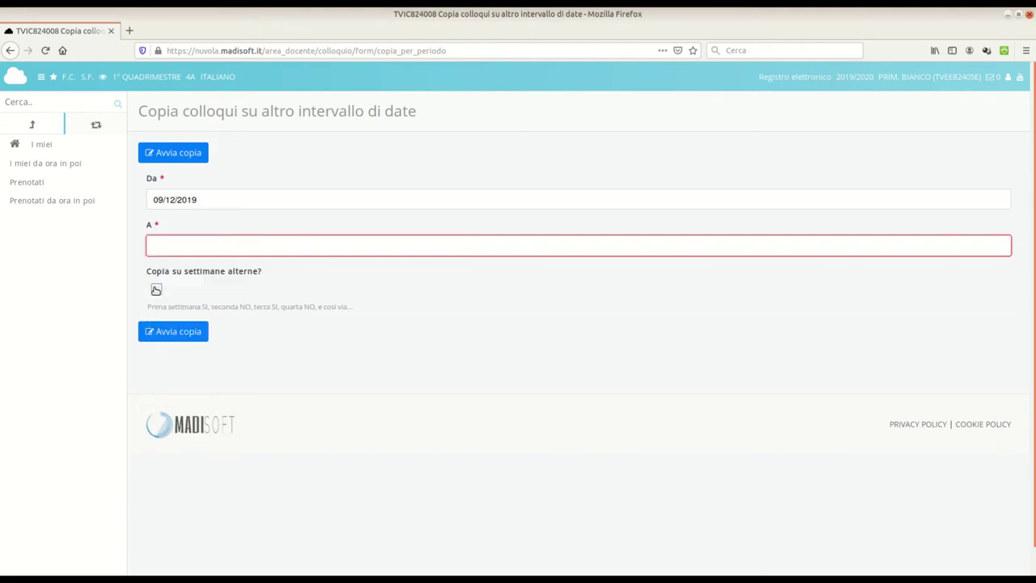
- Highlight the PDF's point 5 on the end date and set A to 17/05/2020 in the register's copy form
key(alt+Tab)
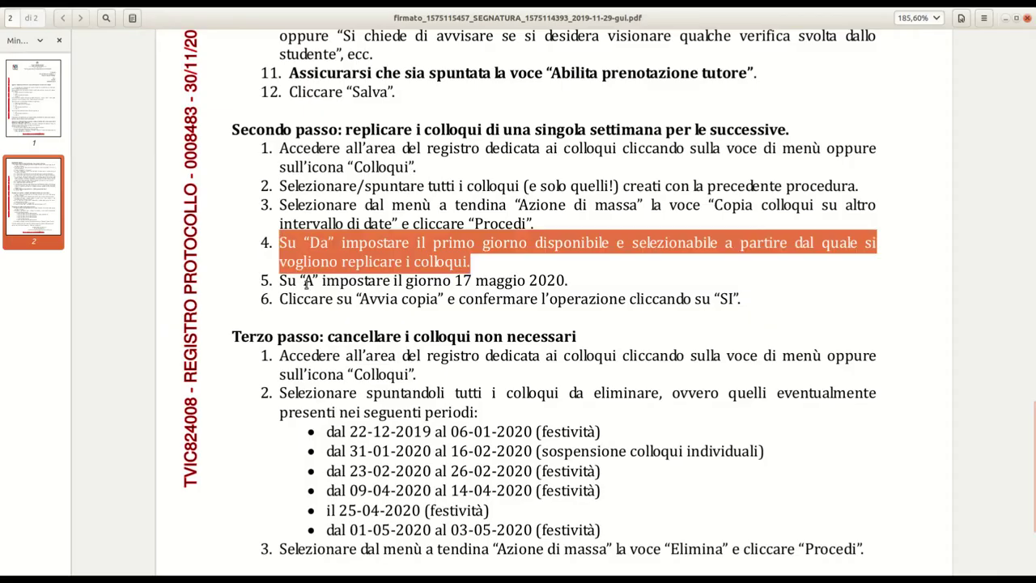
drag(283, 280, 565, 280)
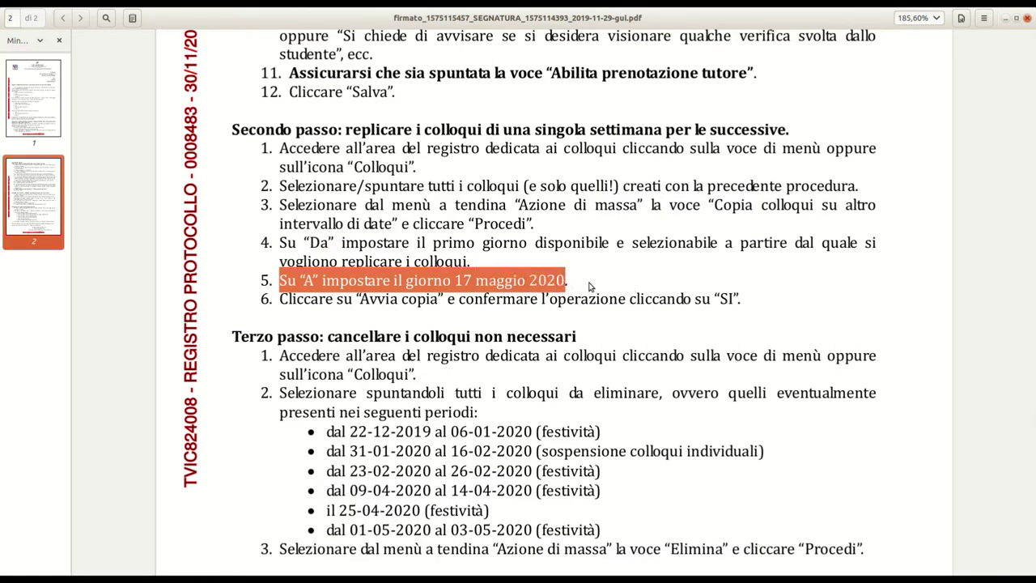
key(alt+Tab)
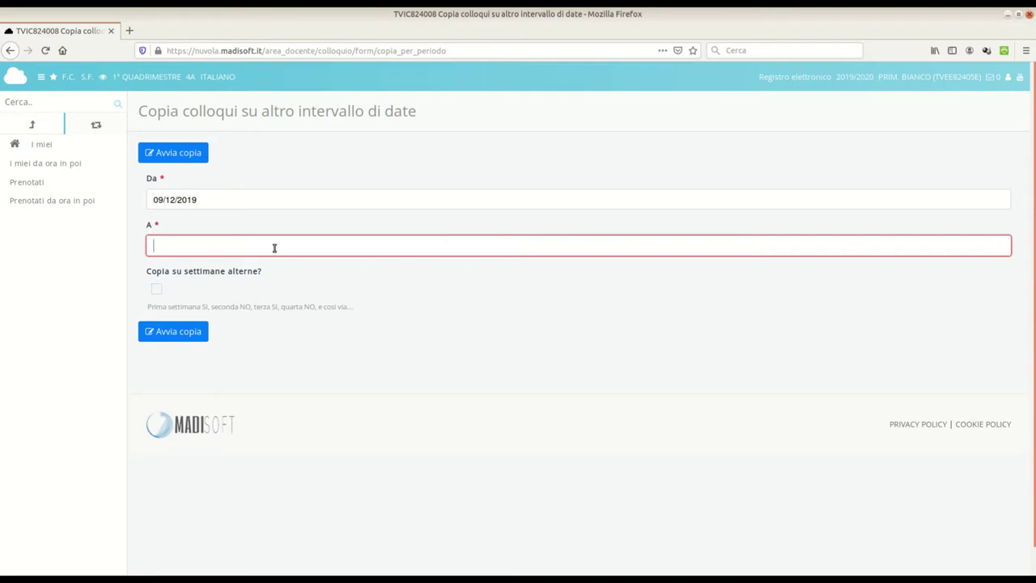
click(275, 248)
click(226, 265)
click(227, 265)
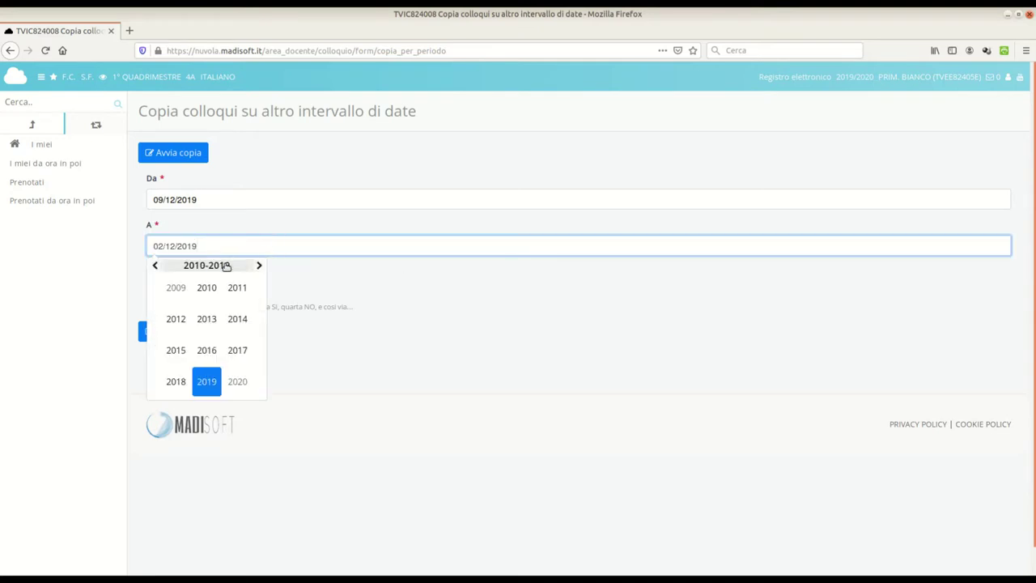
click(236, 382)
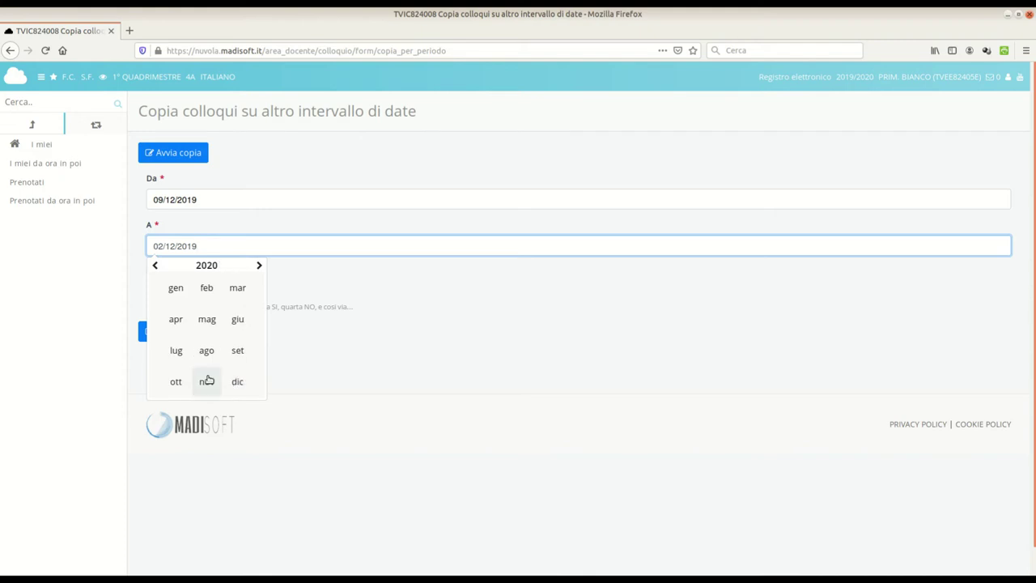
click(213, 326)
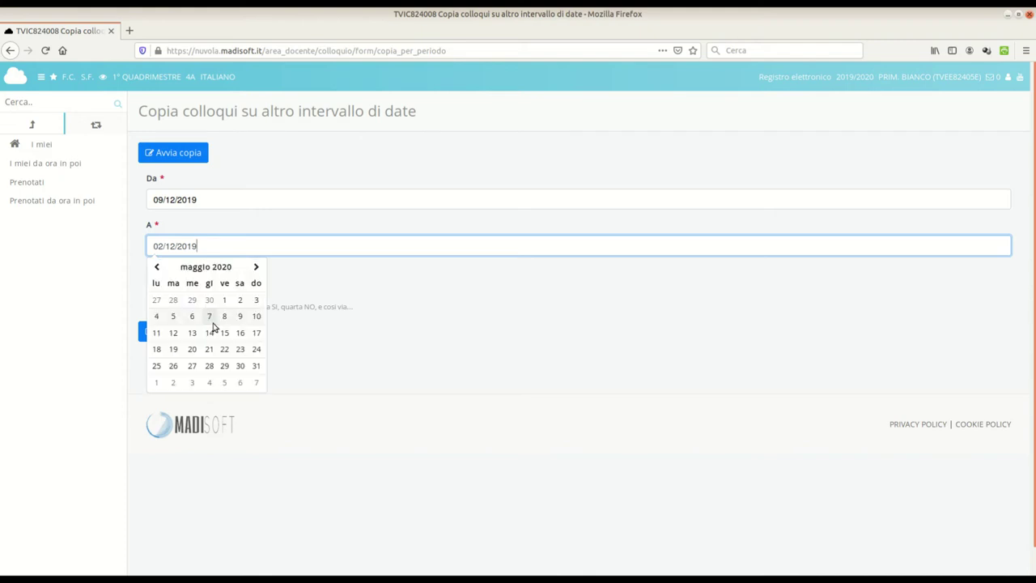
click(257, 333)
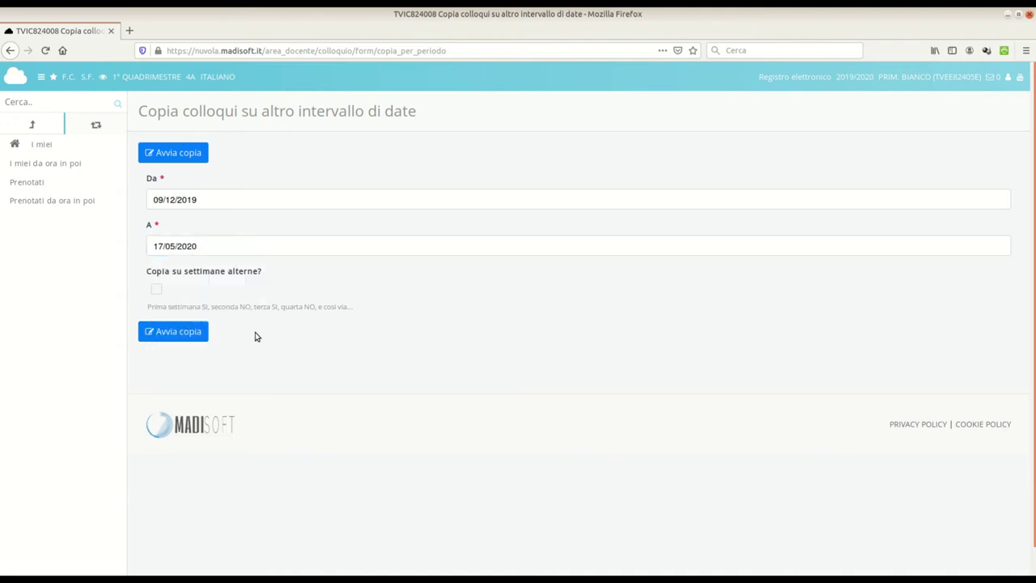
- Highlight the PDF's point 6 on Avvia copia, and in the register start the colloqui copy and confirm it with SI
key(alt+Tab)
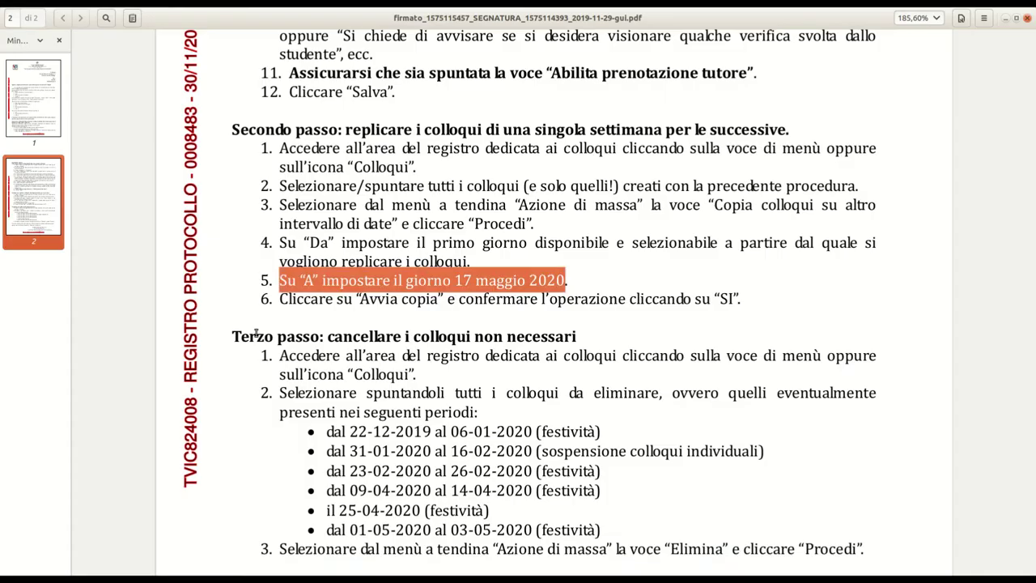
drag(279, 299, 738, 301)
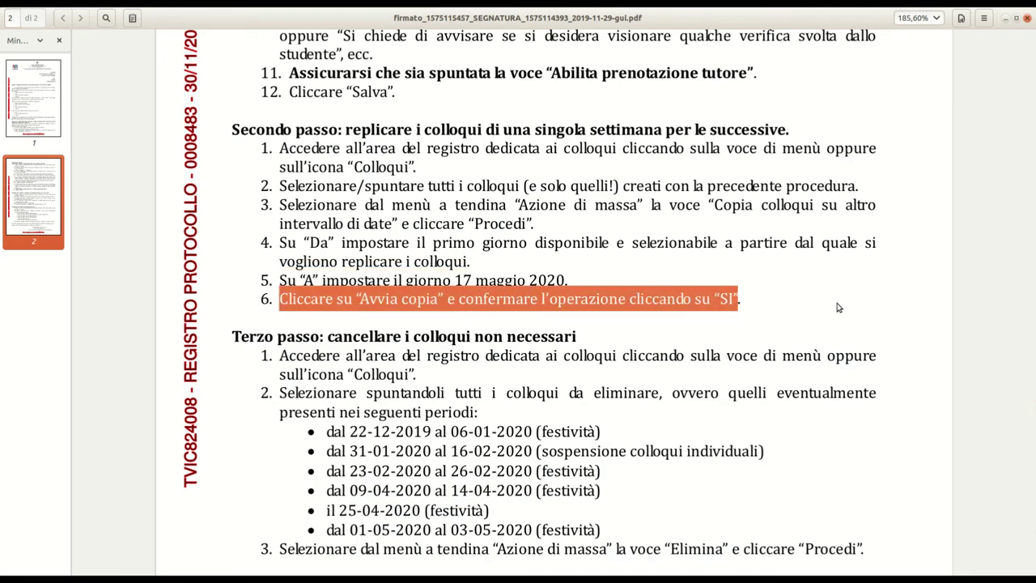
key(alt+Tab)
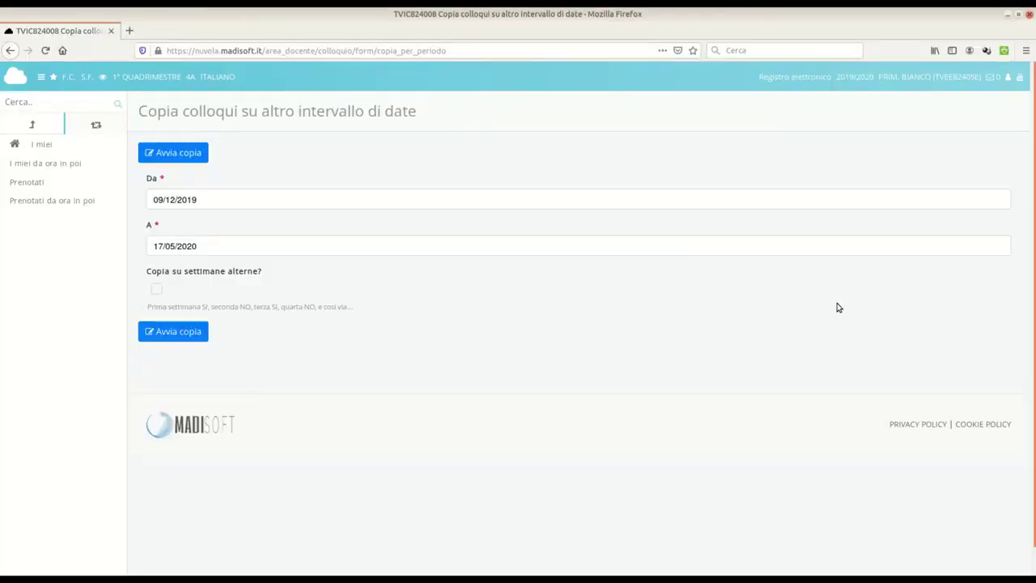
click(186, 335)
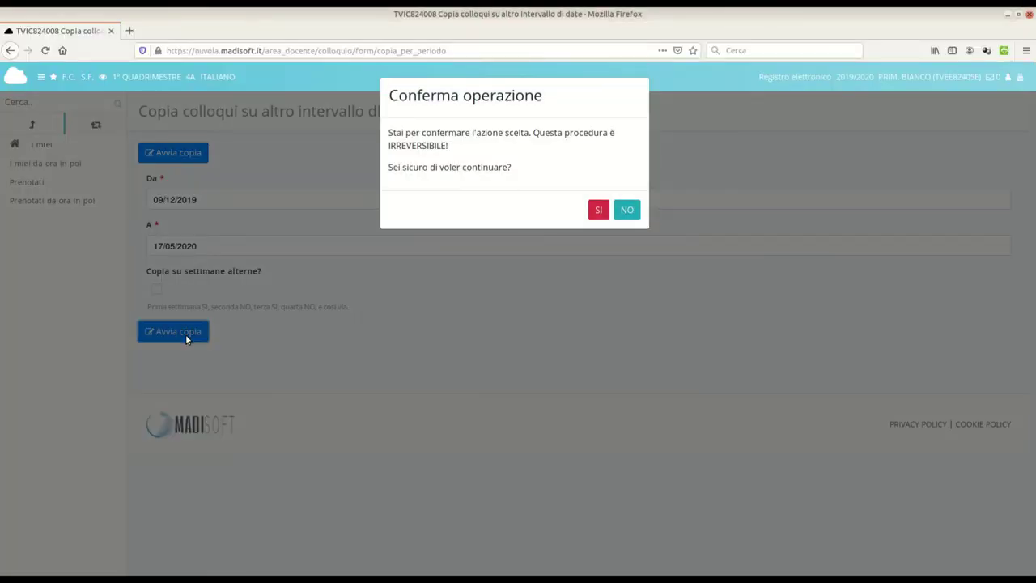
click(599, 211)
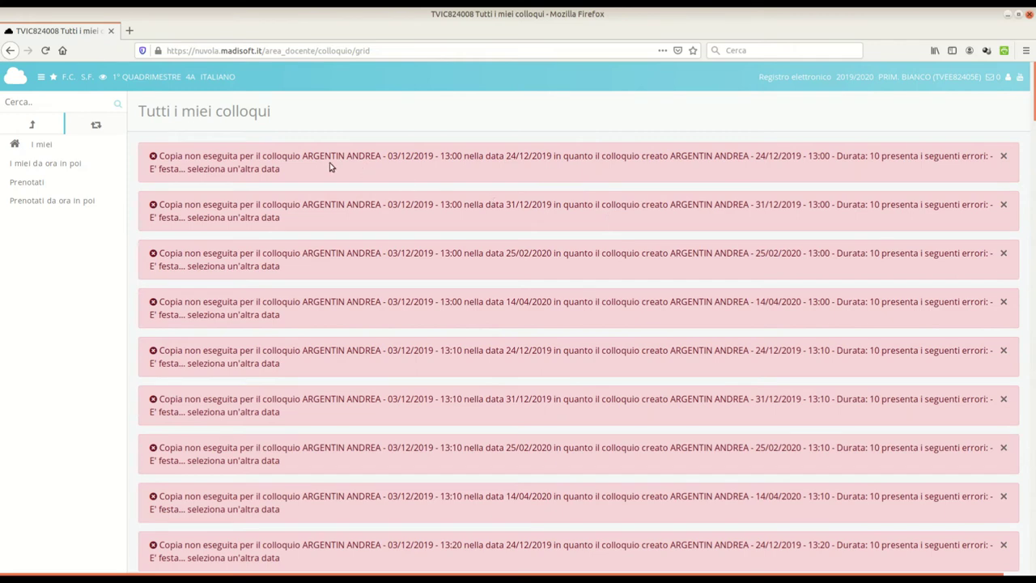
- Review the copy notices above the colloqui list and highlight the green message at their end
scroll(808, 166, down, 7)
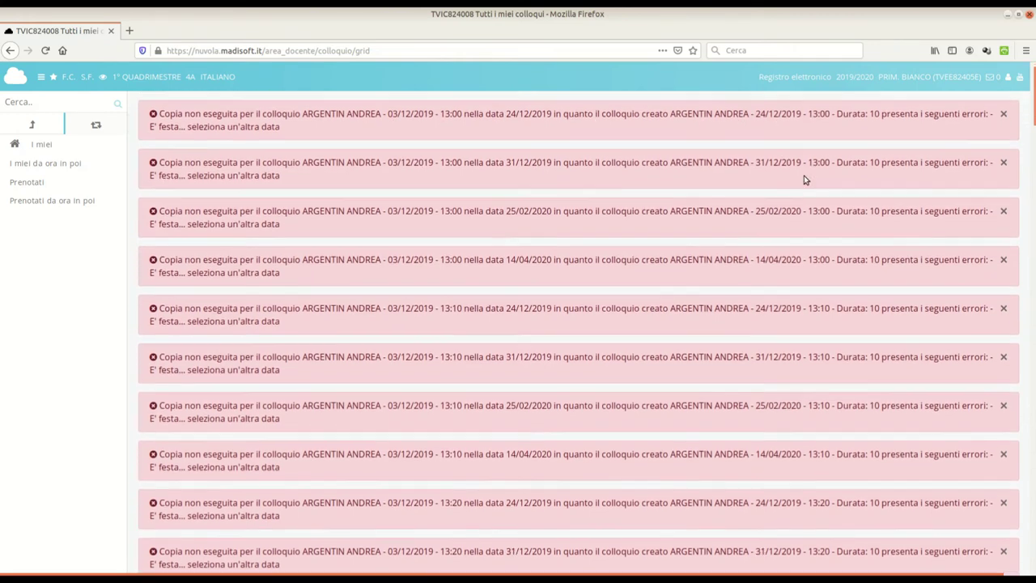
scroll(804, 185, down, 10)
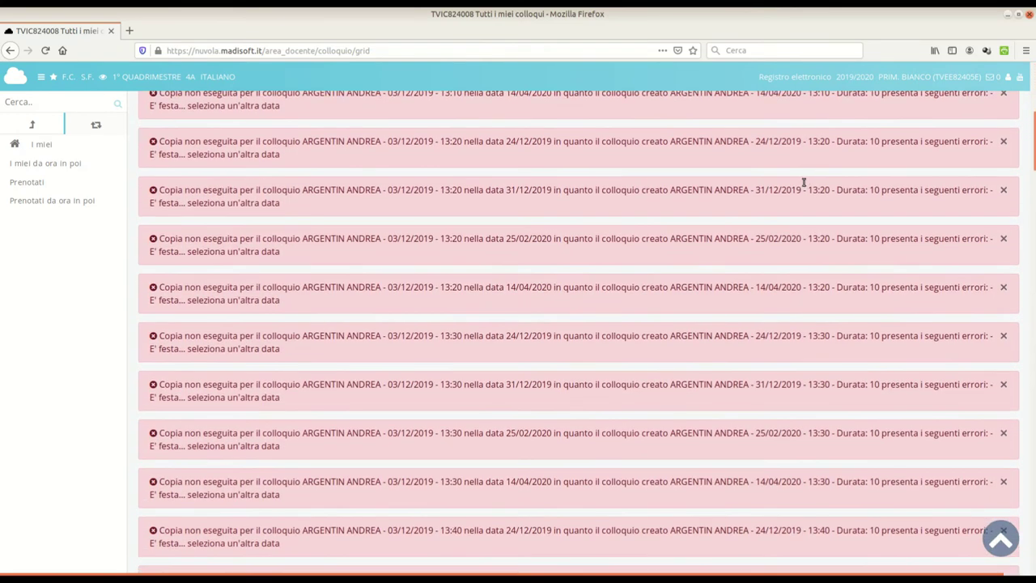
scroll(804, 185, down, 5)
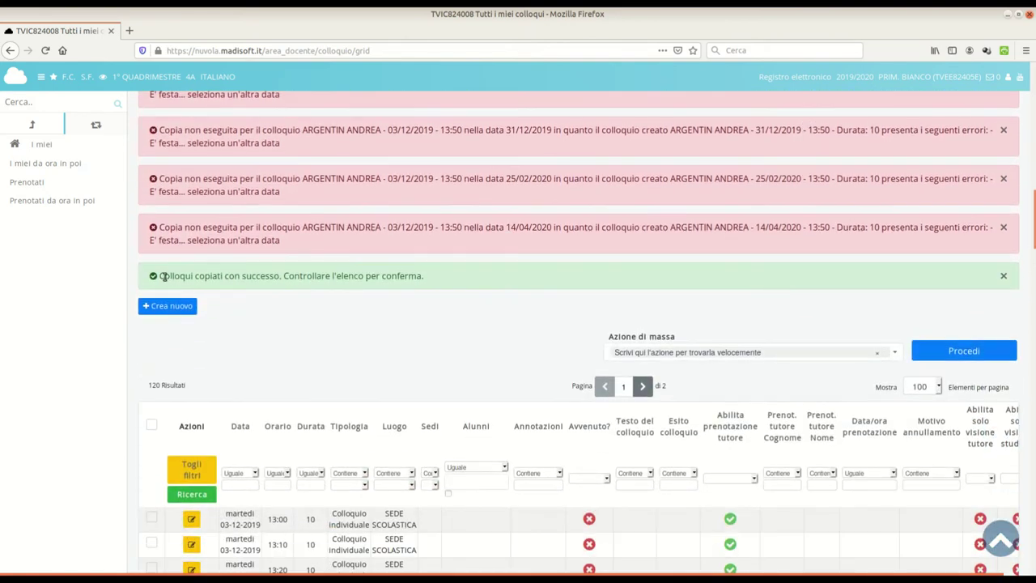
drag(164, 276, 415, 276)
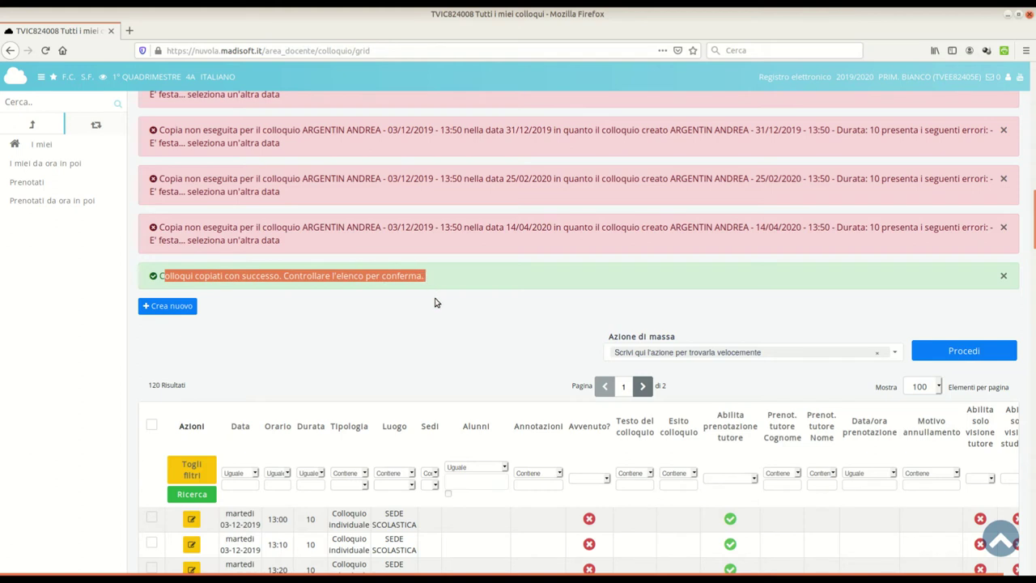
click(432, 300)
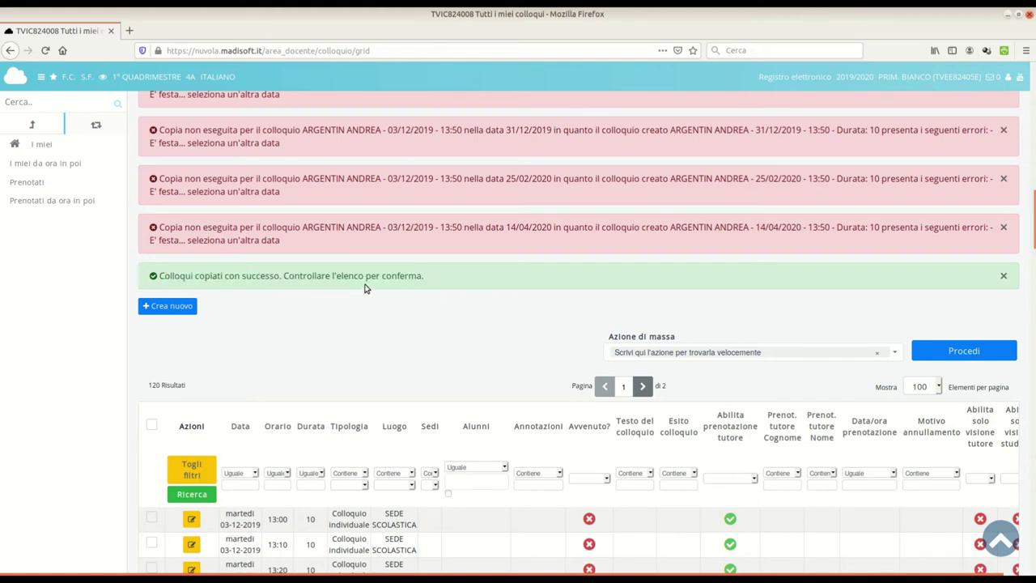
- Dismiss all the copy notices above the colloqui list and review the copied colloqui
click(1004, 228)
click(1004, 228)
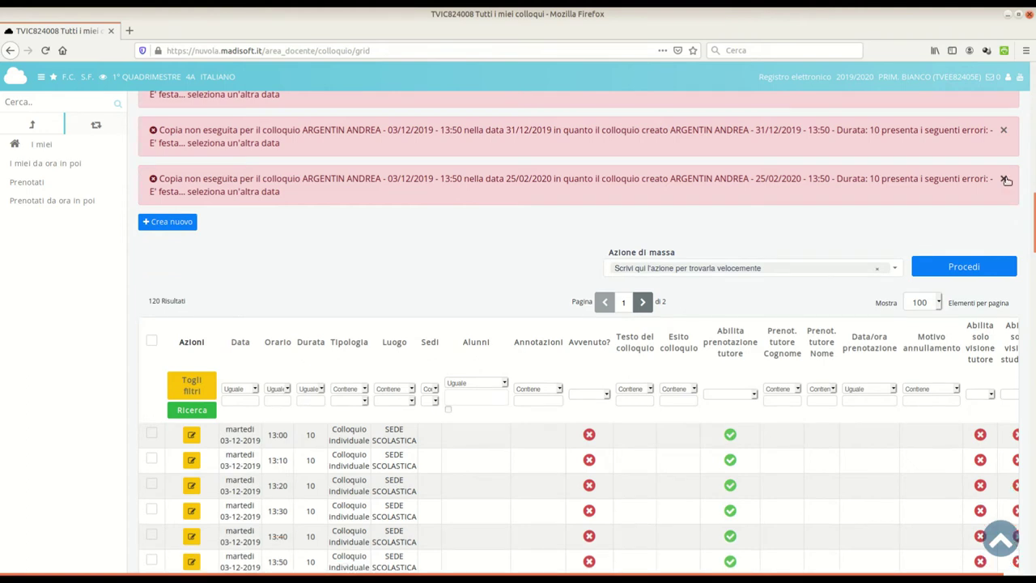
click(1004, 179)
click(1004, 131)
scroll(996, 178, up, 5)
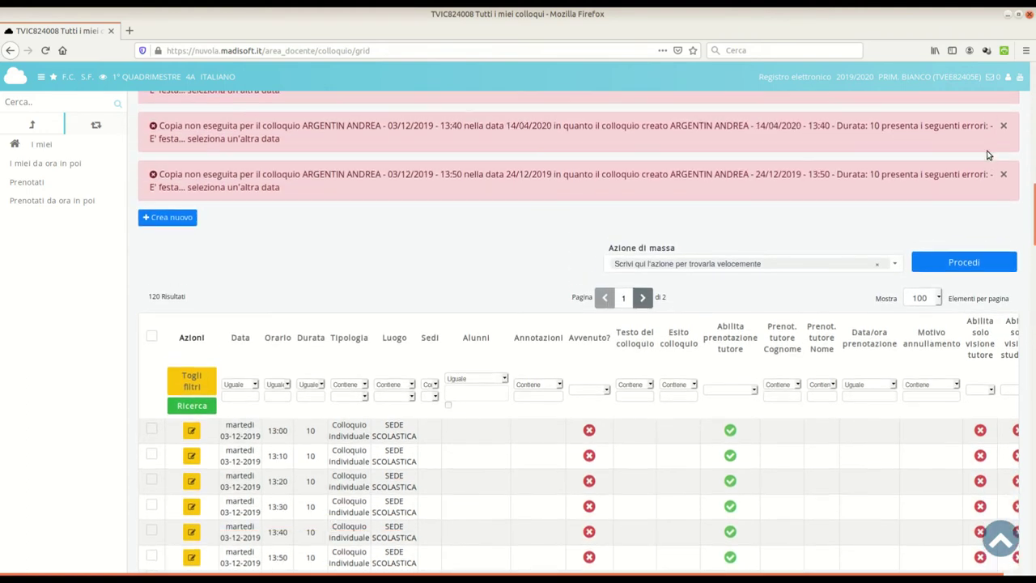
click(1003, 200)
click(1003, 200)
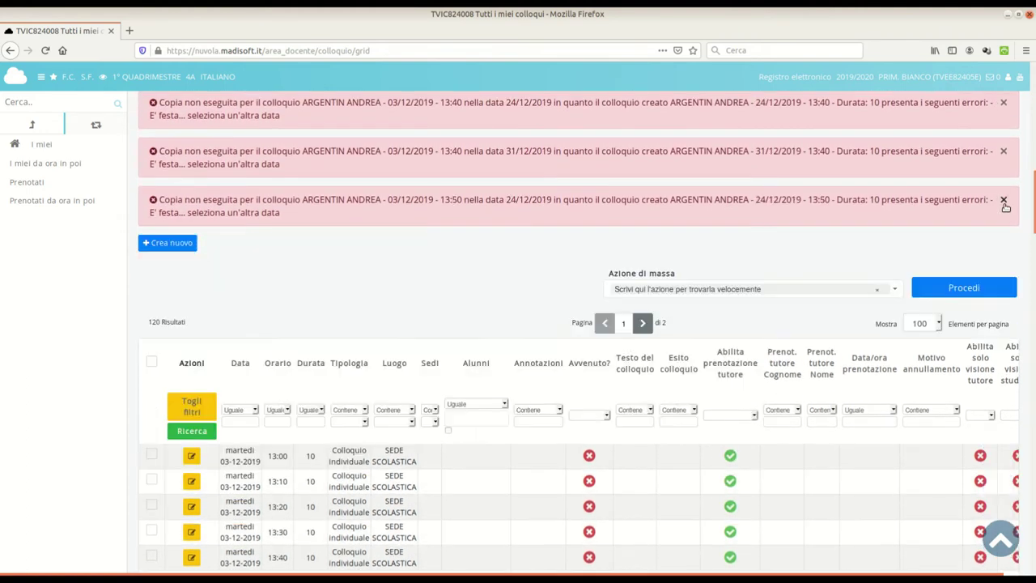
click(1004, 200)
click(1003, 153)
scroll(1001, 162, up, 5)
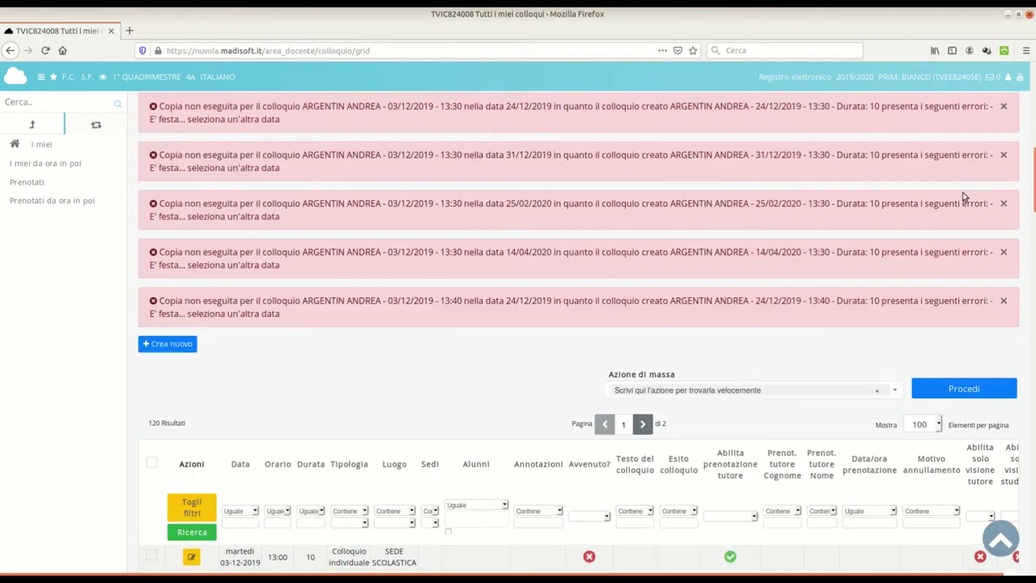
click(1005, 106)
click(1005, 106)
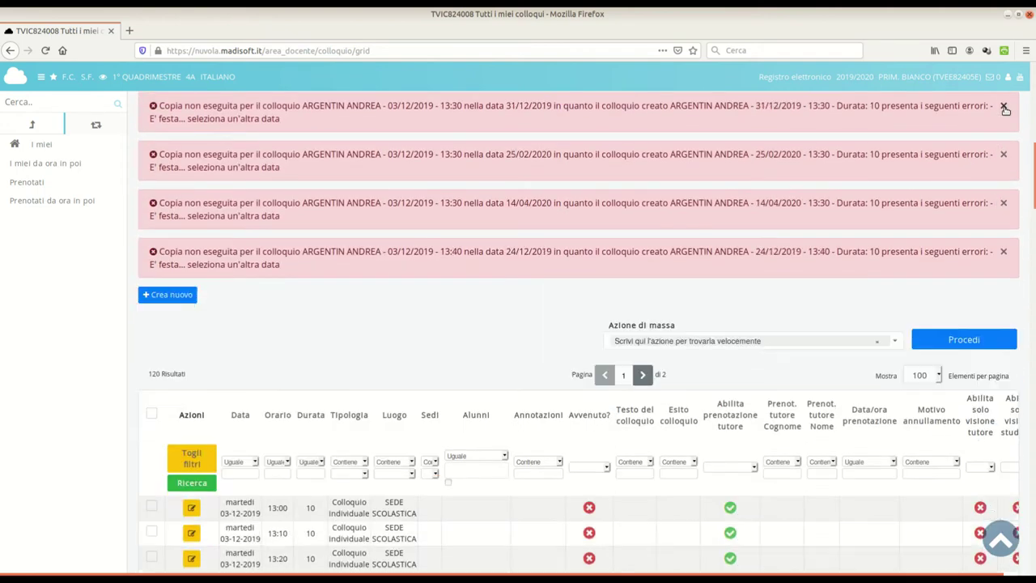
click(1005, 107)
click(1005, 107)
click(1005, 107)
click(1005, 106)
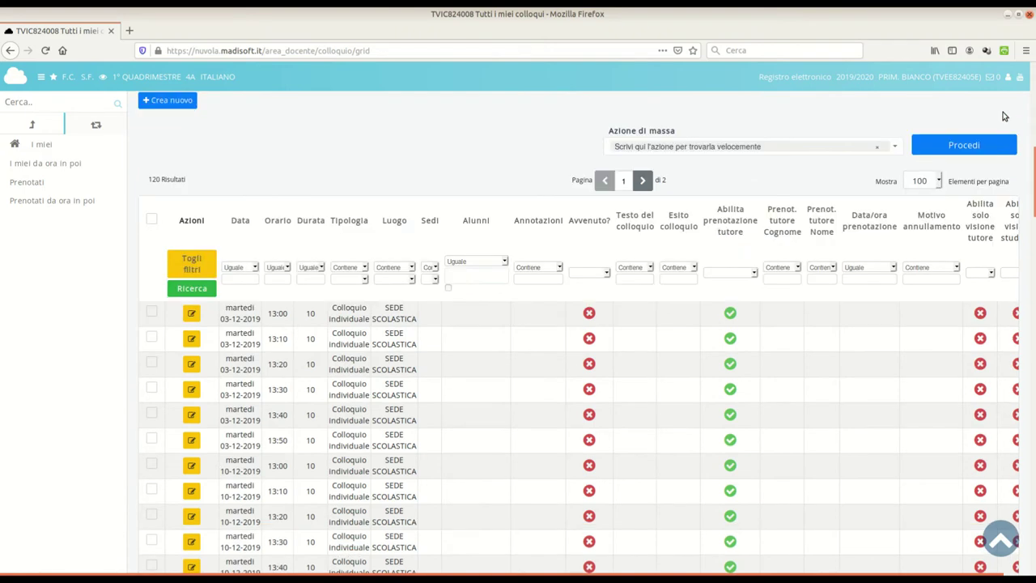
scroll(1004, 113, up, 4)
scroll(1000, 147, up, 3)
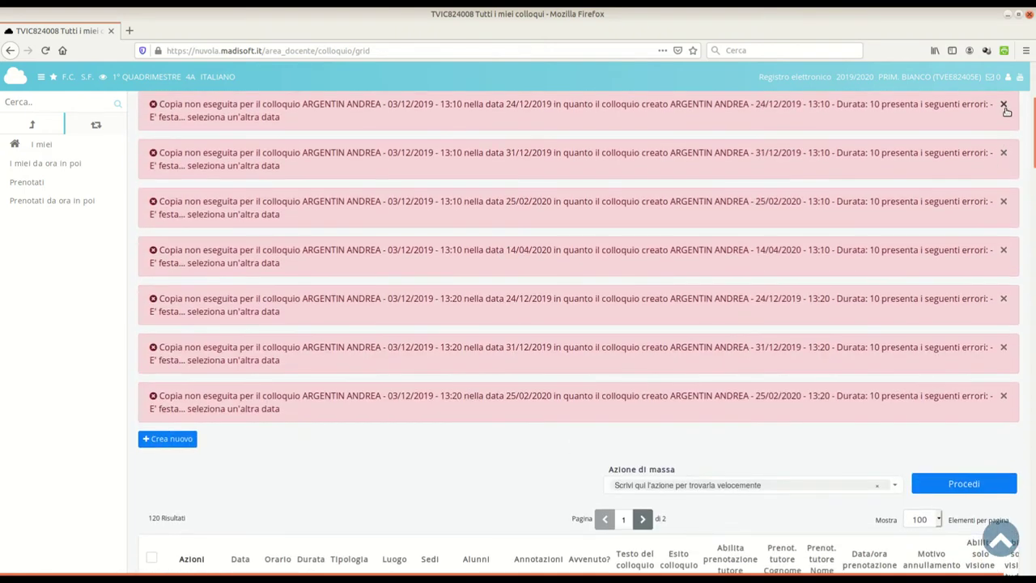
click(1004, 107)
click(1004, 107)
click(1004, 106)
click(1004, 107)
click(1004, 107)
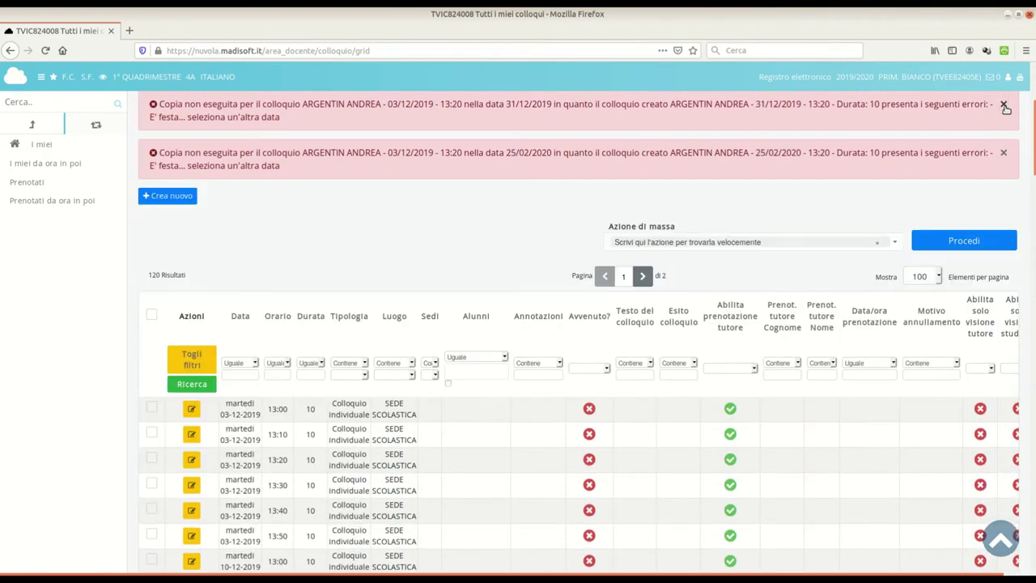
click(1004, 107)
click(1004, 107)
scroll(992, 121, up, 4)
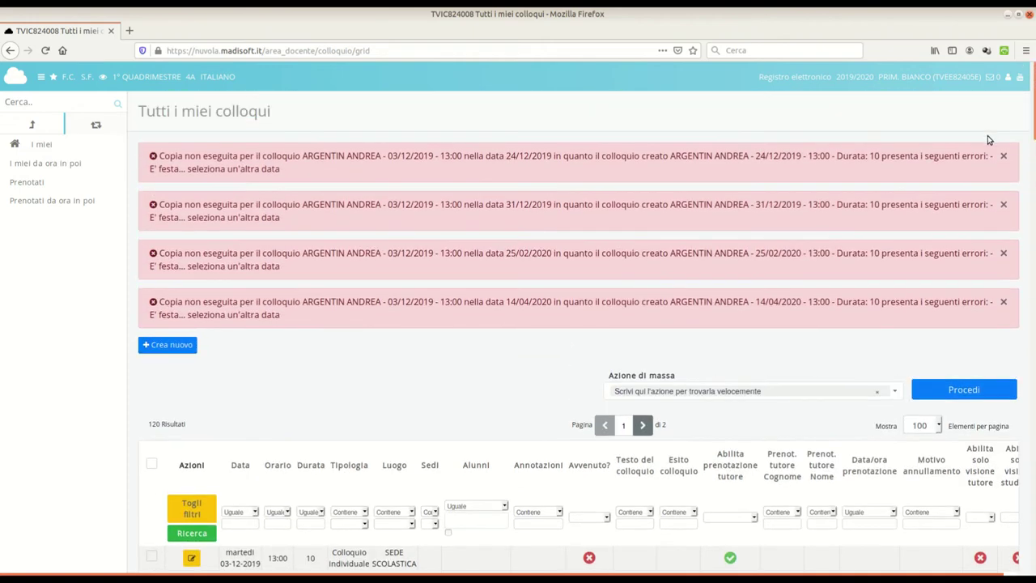
click(1004, 156)
click(1005, 157)
click(1005, 157)
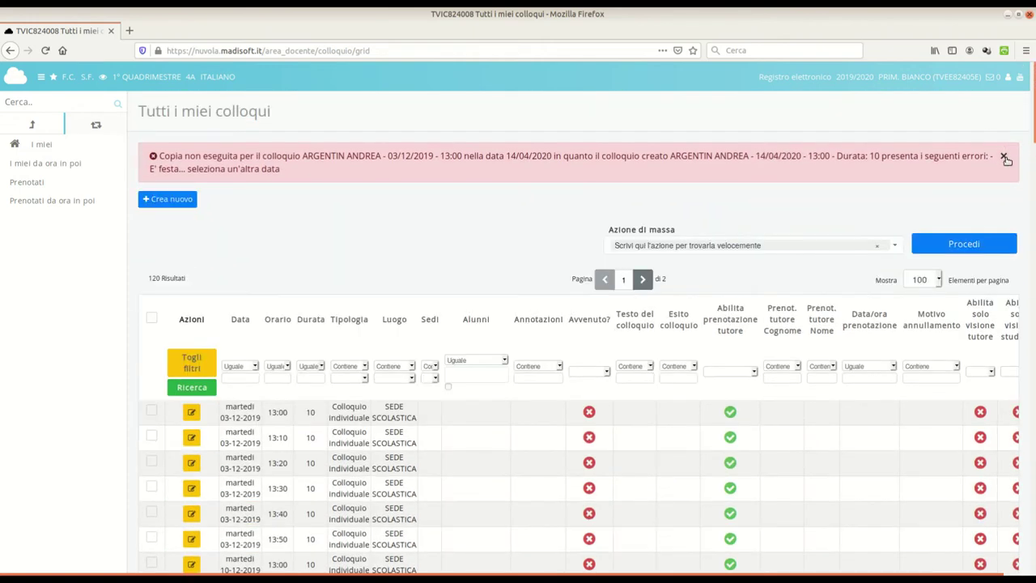
click(1005, 157)
scroll(400, 241, down, 5)
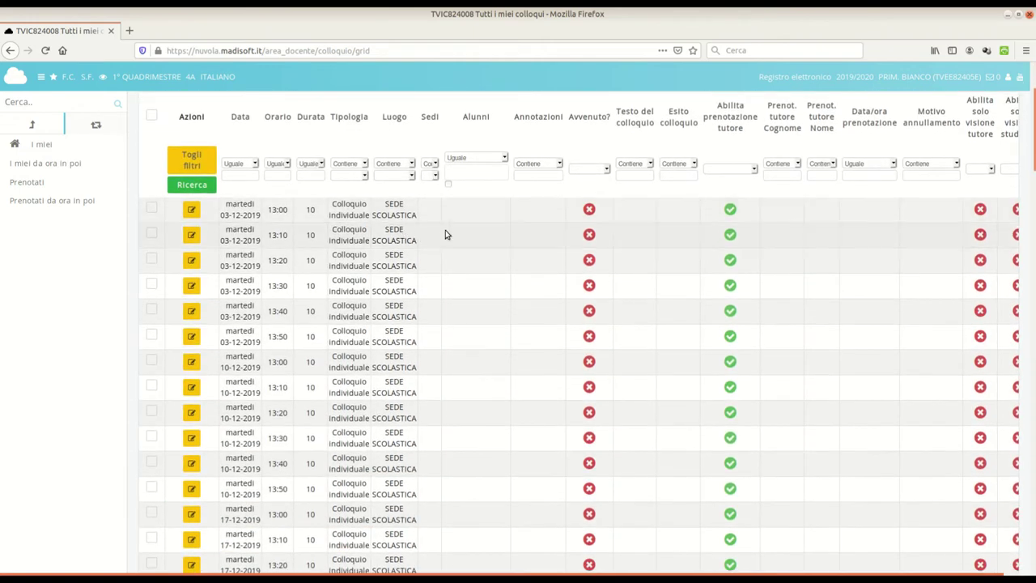
- Switch to the PDF and highlight "cancellare i colloqui non necessari" in the Terzo passo heading
key(alt+Tab)
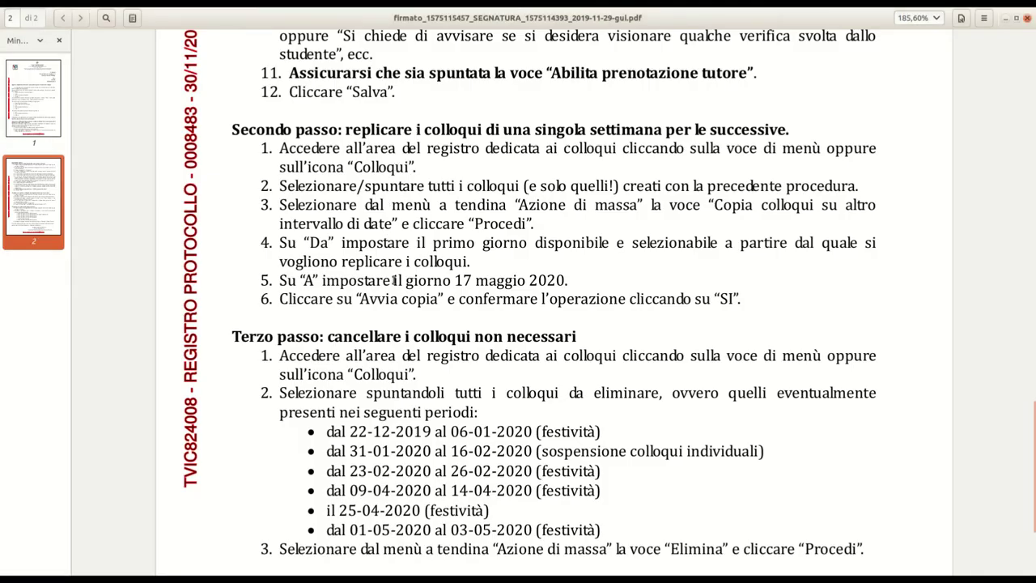
scroll(406, 202, down, 3)
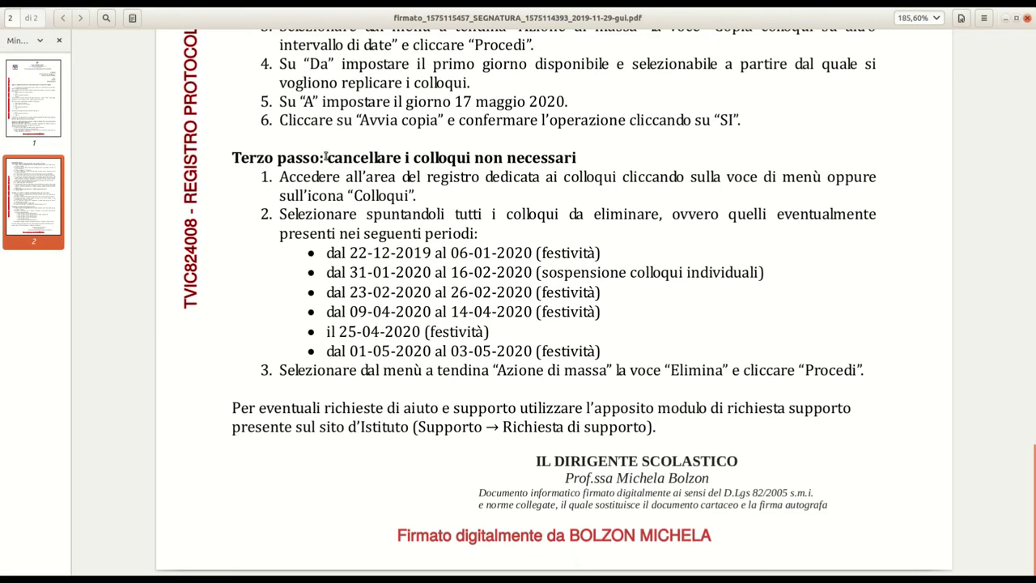
drag(325, 155, 580, 151)
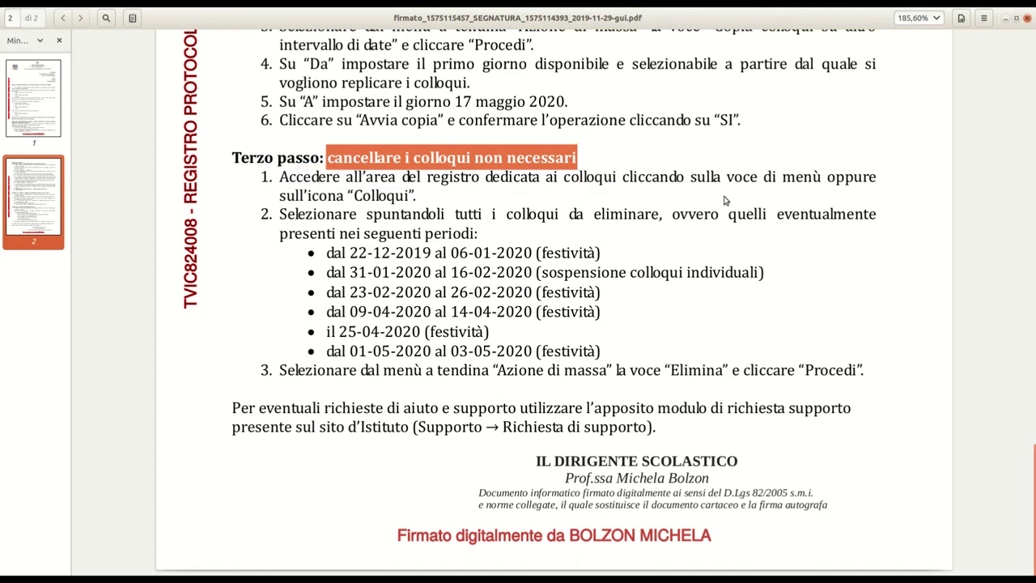
- Highlight the PDF's Terzo passo point 1, and in the register set the colloqui list to show 400 items per page
drag(275, 174, 417, 200)
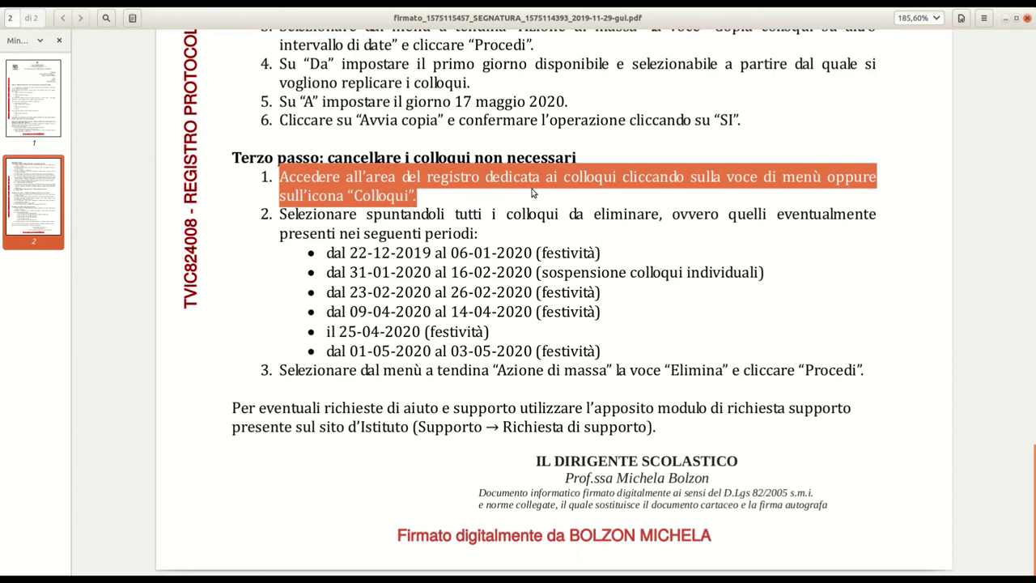
key(alt+Tab)
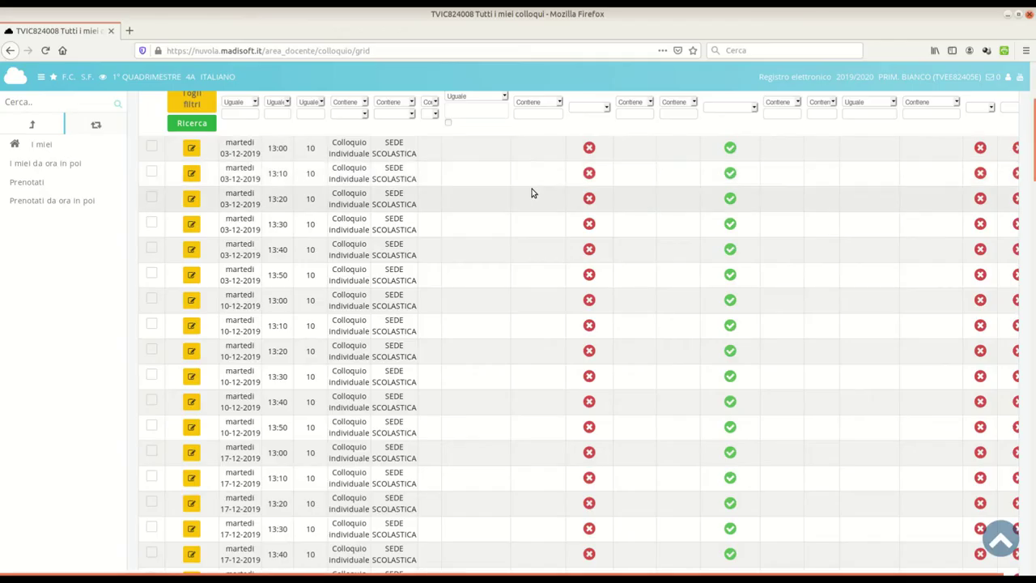
scroll(533, 193, up, 5)
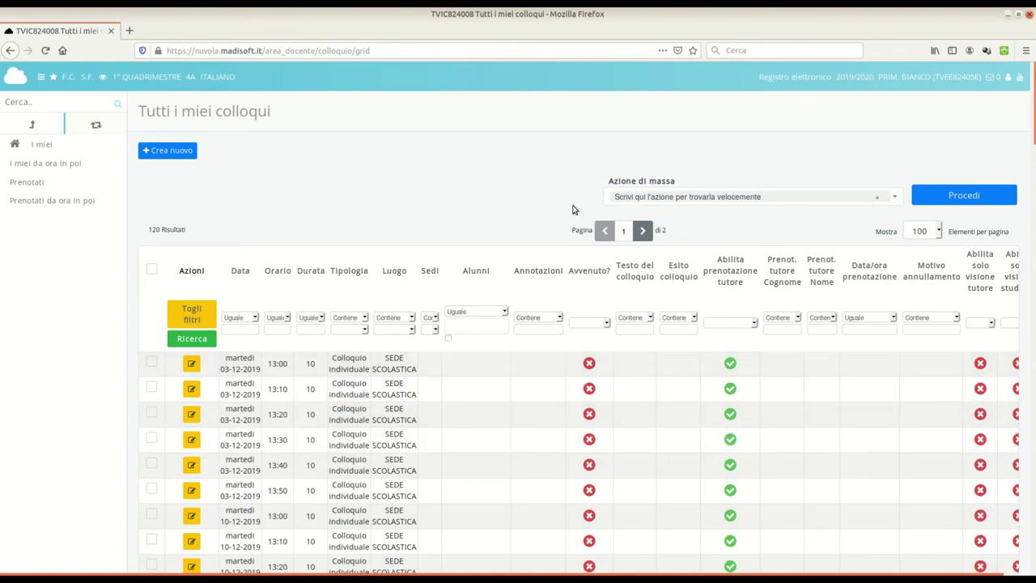
click(919, 237)
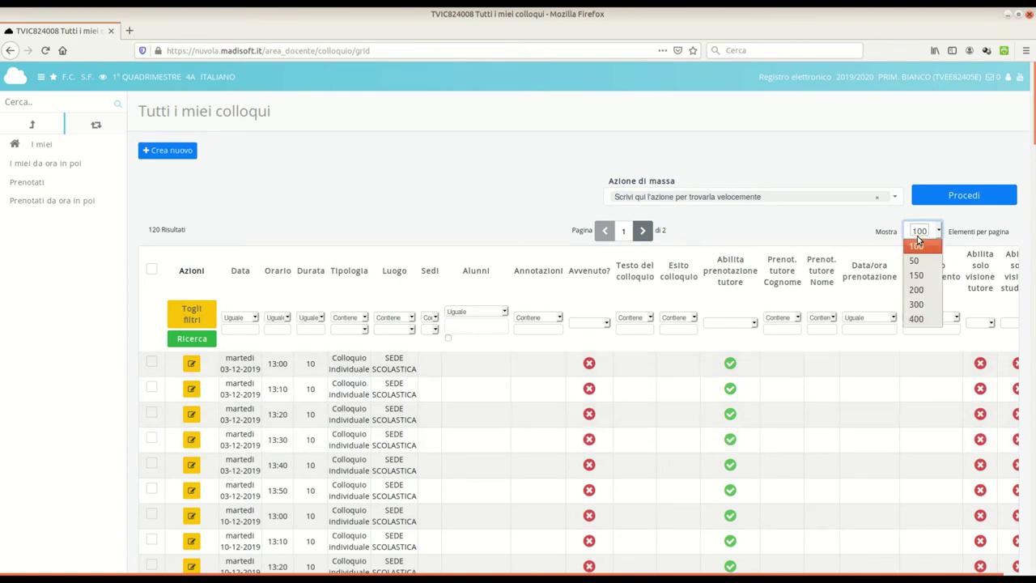
click(916, 318)
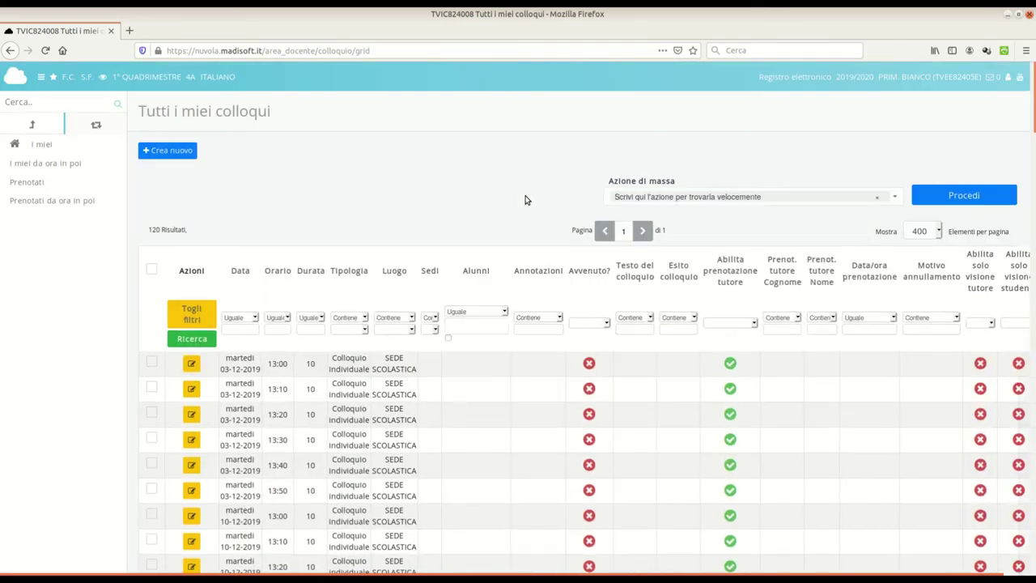
drag(1034, 117, 1009, 121)
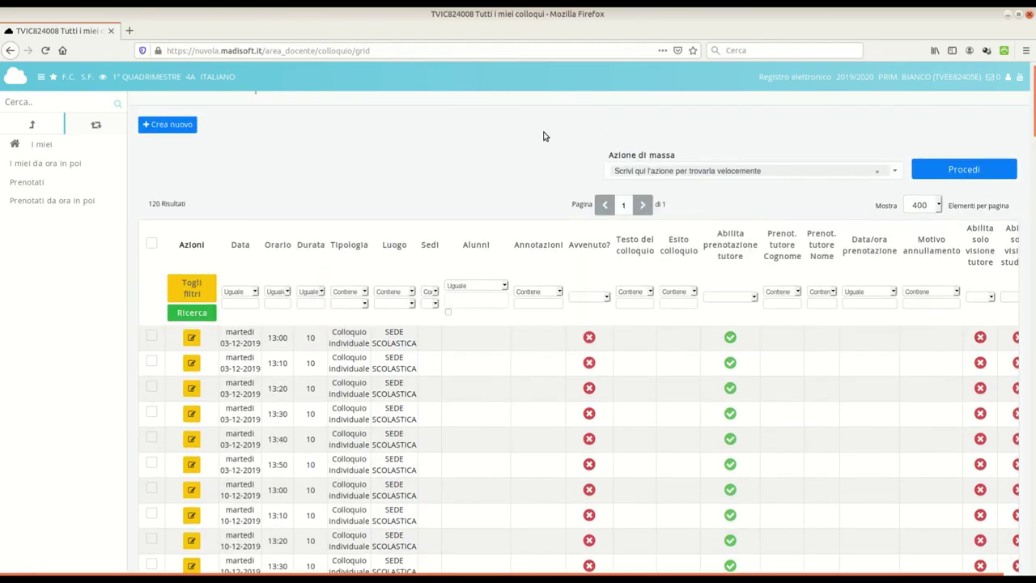
- Highlight the PDF's point 2 with all its periods, and check the register's colloqui list for dates from 22-12-2019 to 06-01-2020
key(alt+Tab)
mouse_move(280, 213)
mouse_down()
mouse_move(559, 229)
mouse_move(550, 275)
mouse_move(566, 354)
mouse_move(614, 352)
mouse_move(554, 351)
mouse_move(279, 215)
mouse_up()
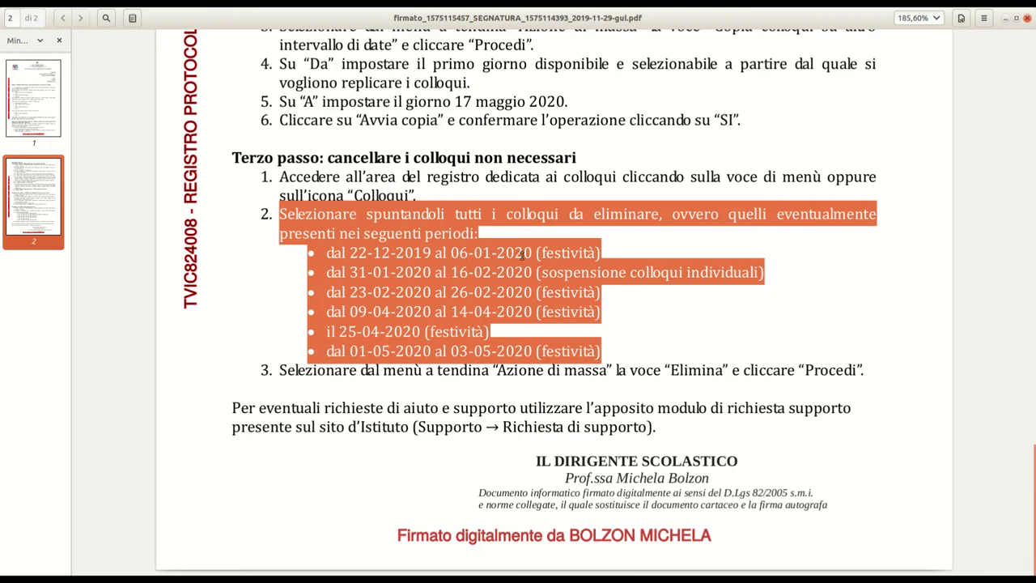
key(alt+Tab)
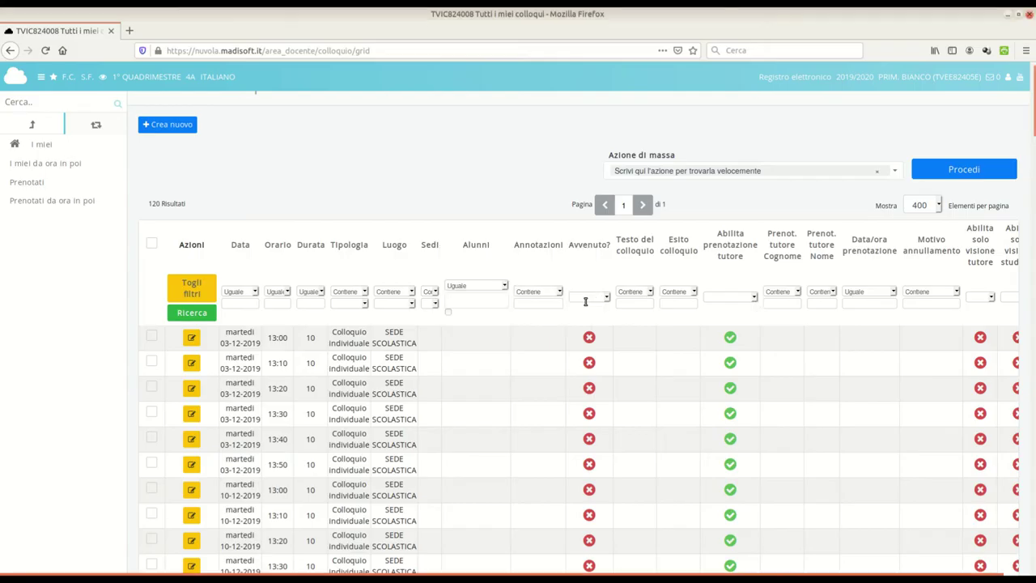
scroll(320, 316, down, 3)
scroll(320, 316, down, 8)
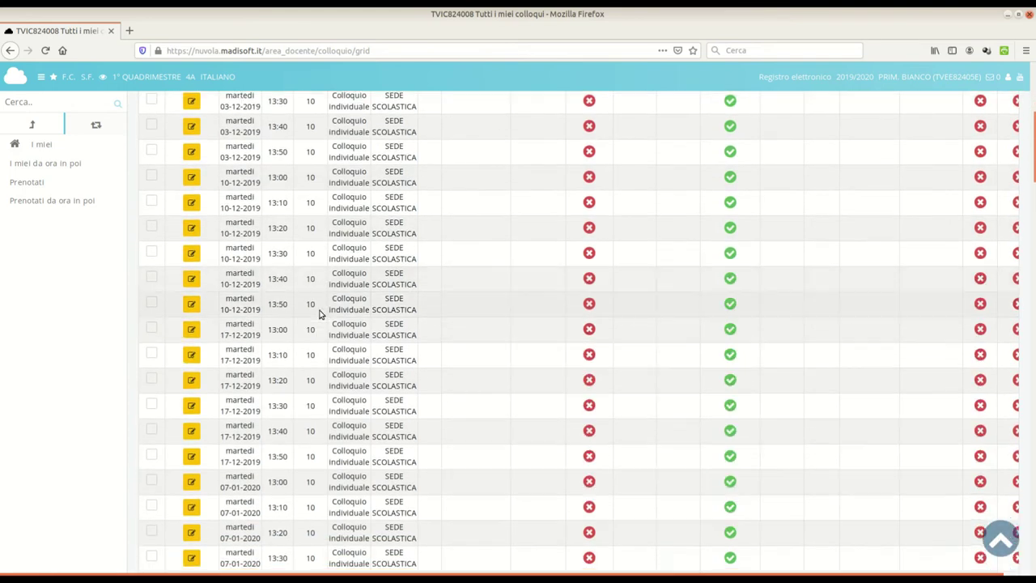
scroll(320, 314, down, 5)
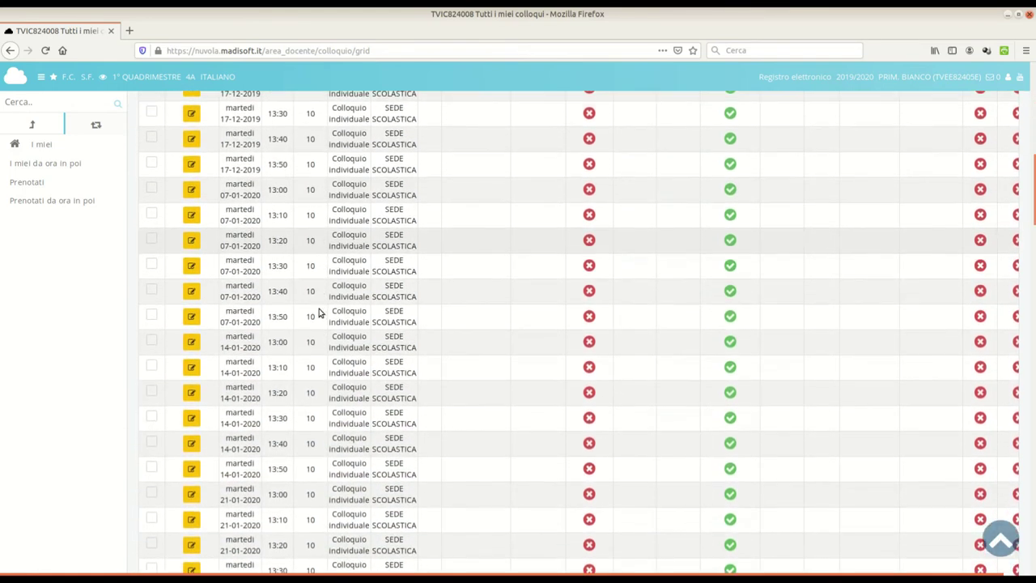
- Switch to the PDF and highlight the suspension period "31-01-2020 al 16-02-2020"
key(alt+Tab)
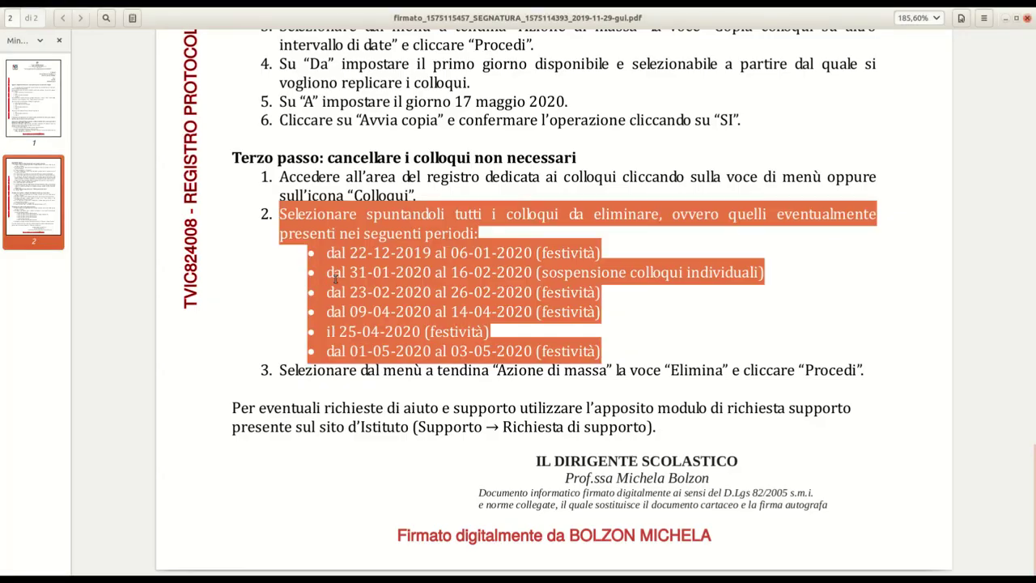
click(362, 273)
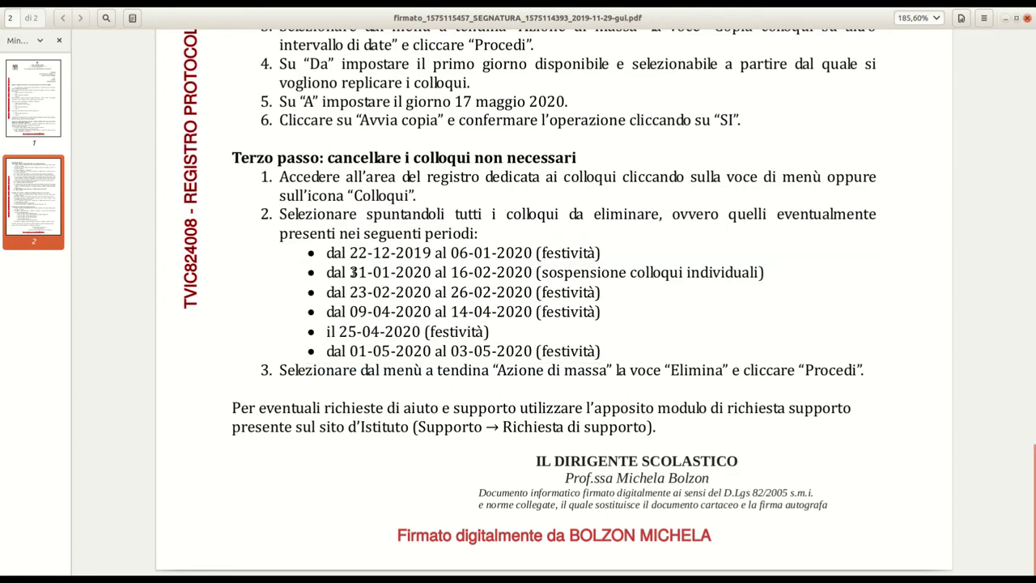
mouse_move(354, 272)
mouse_down()
mouse_move(535, 275)
mouse_move(350, 276)
mouse_up()
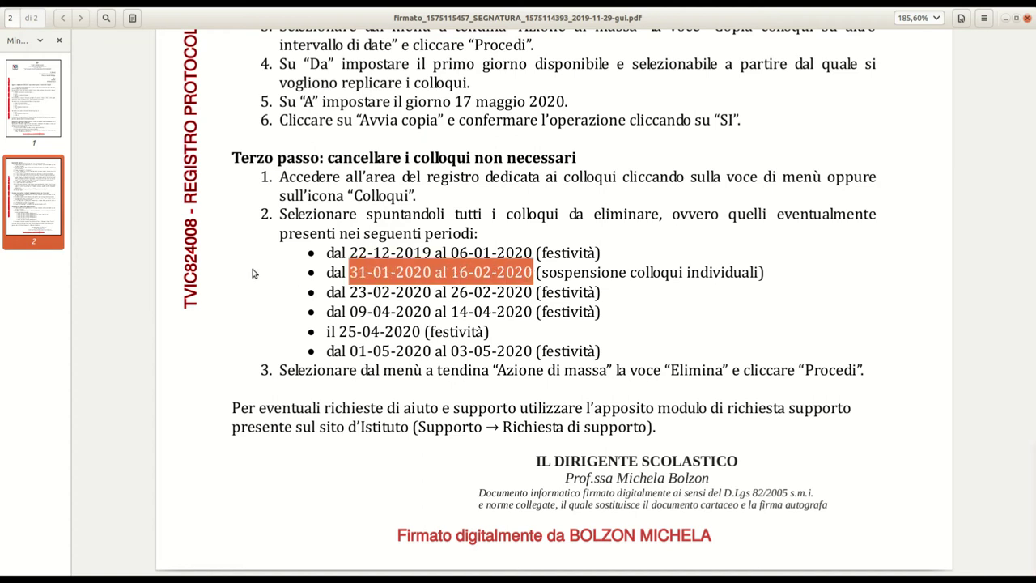
- In the register's colloqui list, select all the 04-02-2020 colloqui from 13:00 to 13:50
key(alt+Tab)
scroll(262, 268, down, 6)
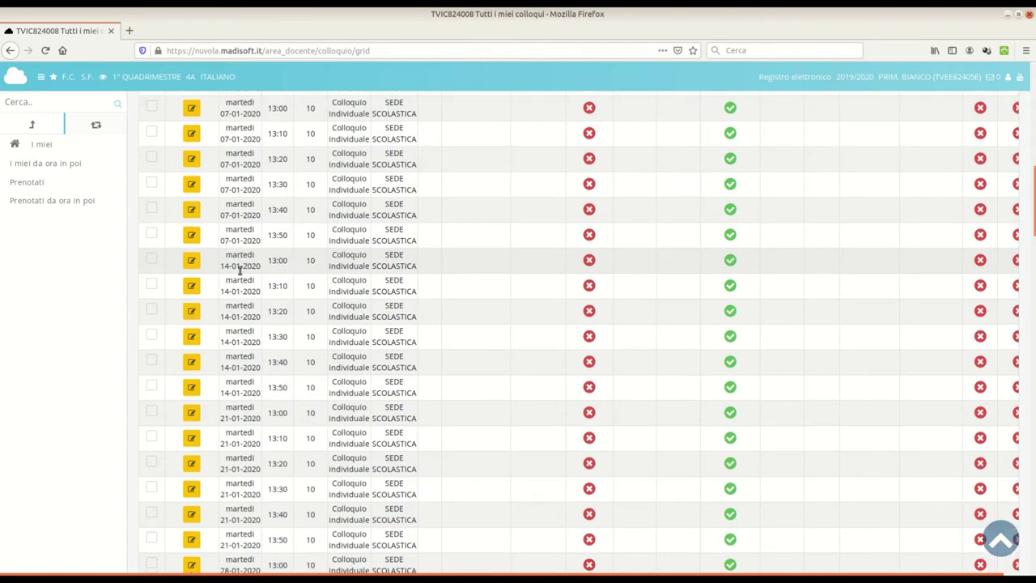
scroll(239, 272, down, 4)
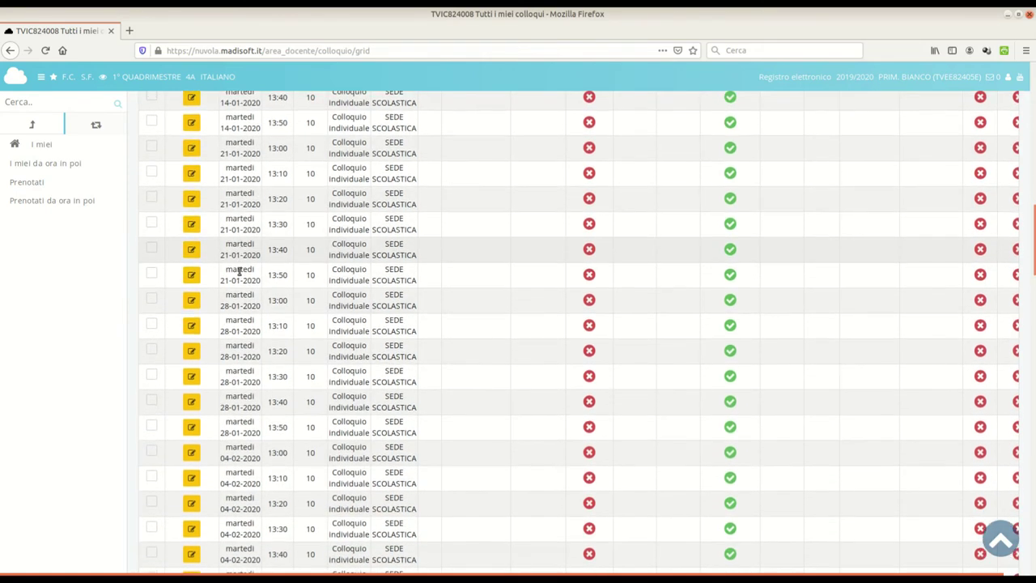
scroll(239, 272, down, 2)
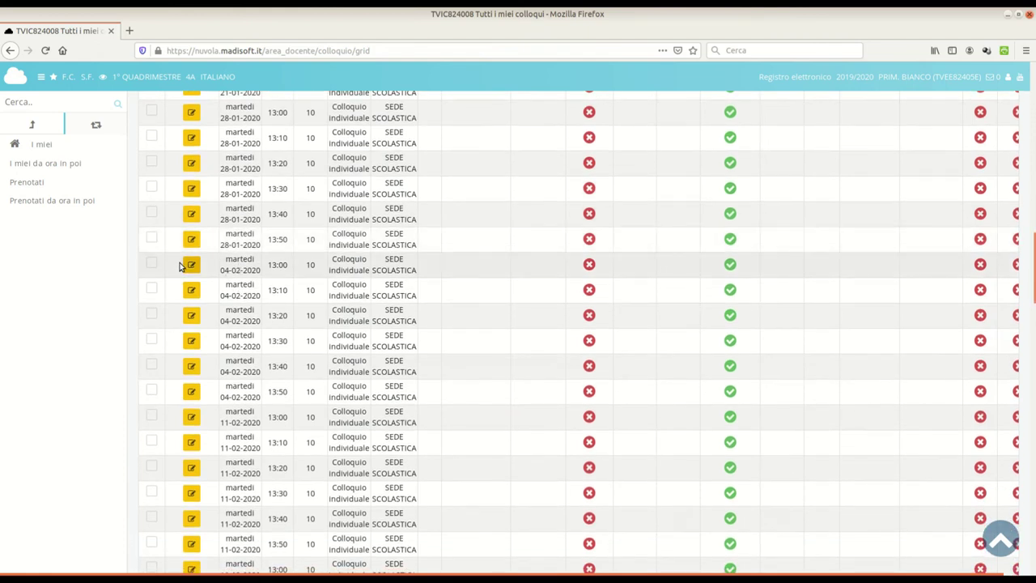
click(152, 264)
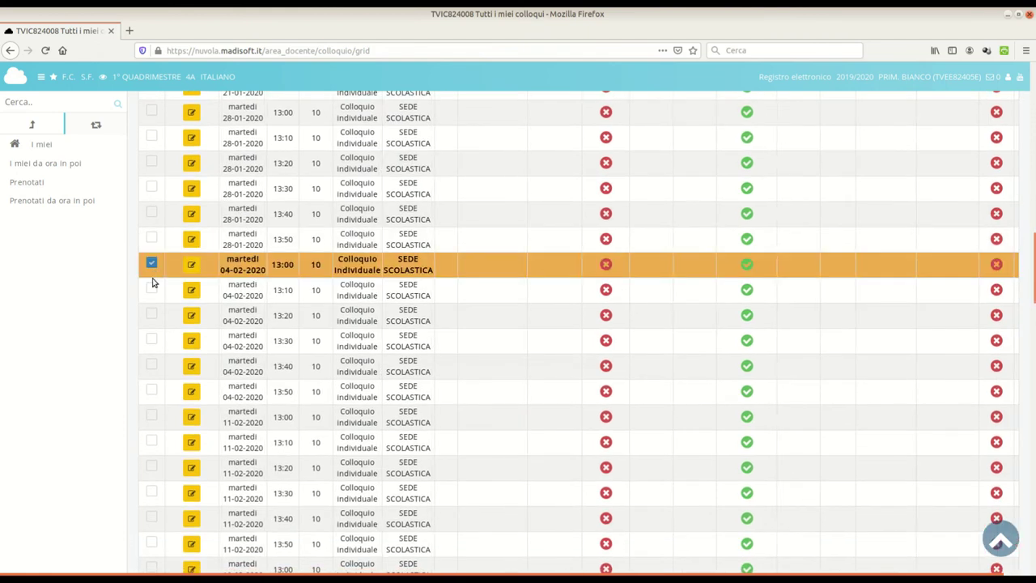
click(151, 289)
click(153, 341)
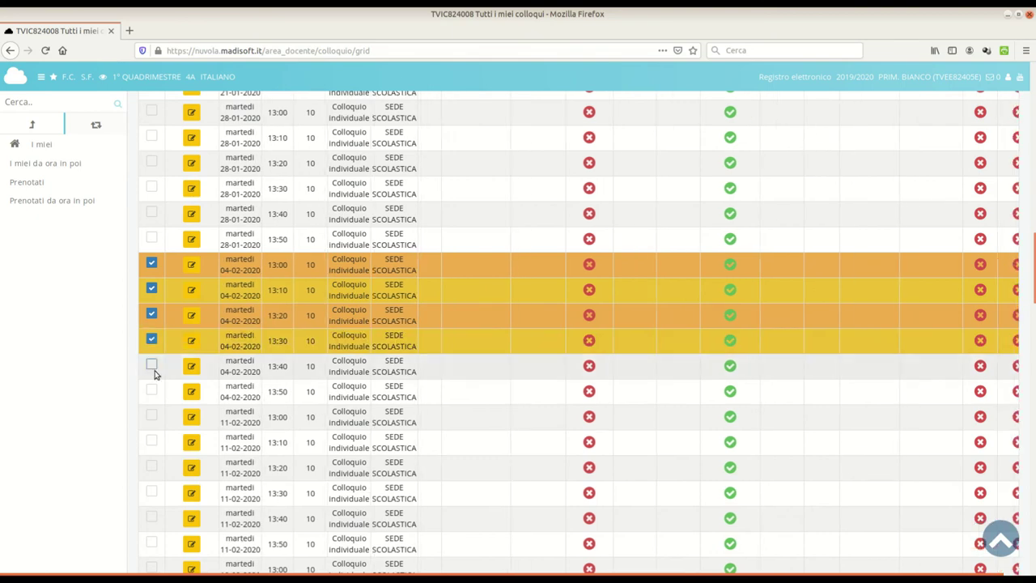
click(152, 366)
click(151, 392)
- Add all the 11-02-2020 colloqui from 13:00 to 13:50 to the selection
scroll(360, 355, down, 5)
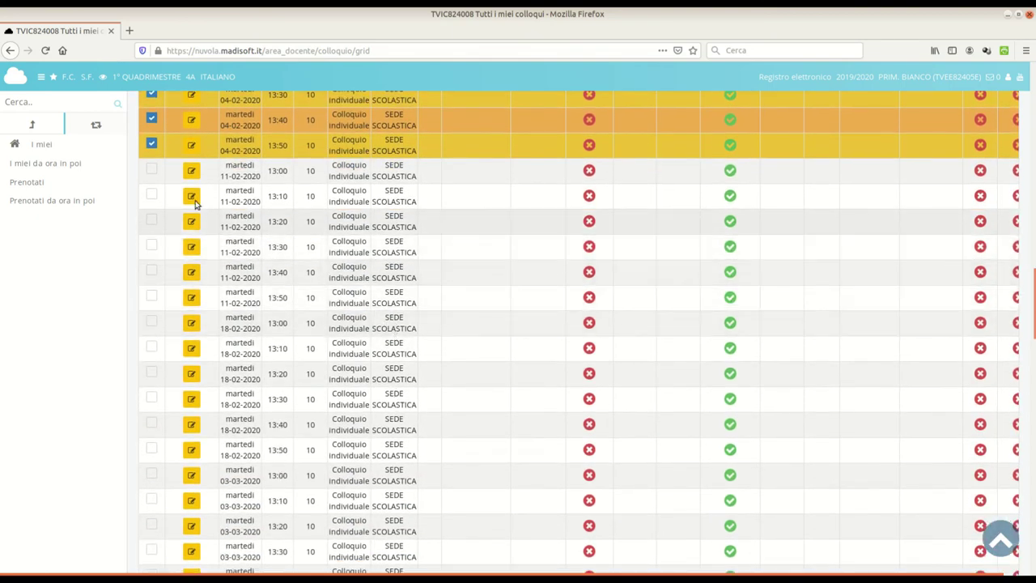
click(152, 170)
click(151, 195)
click(153, 221)
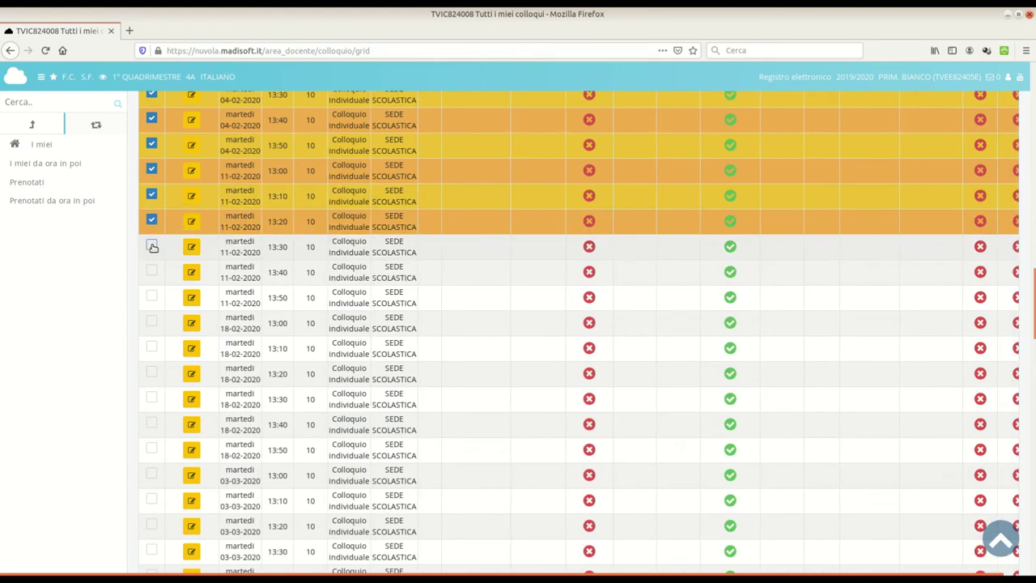
click(153, 246)
click(152, 272)
click(152, 298)
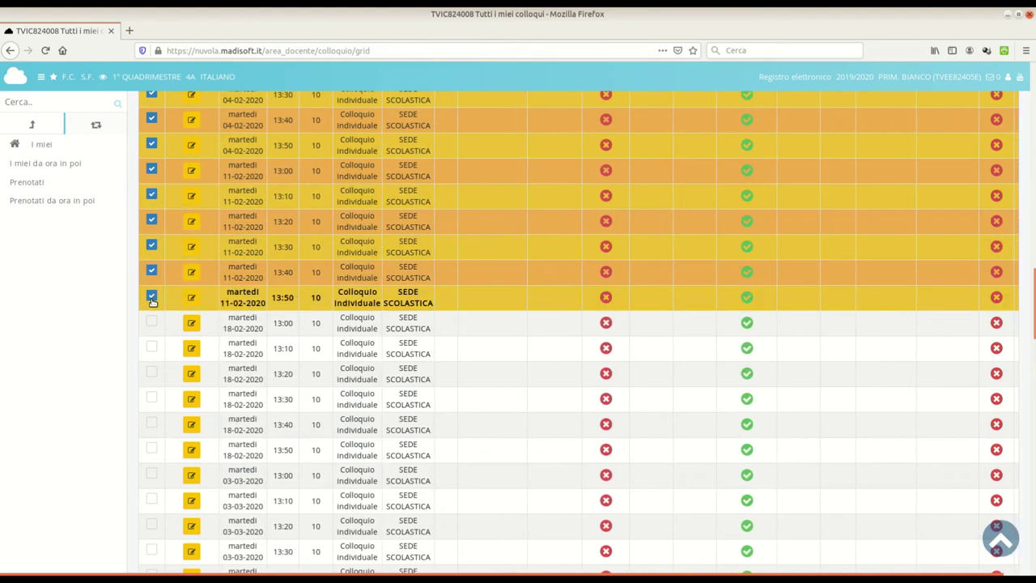
- Highlight "01-05-2020 al 03-05-2020" in the PDF, and check the rest of the register's colloqui list for dates in the excluded periods
key(alt+Tab)
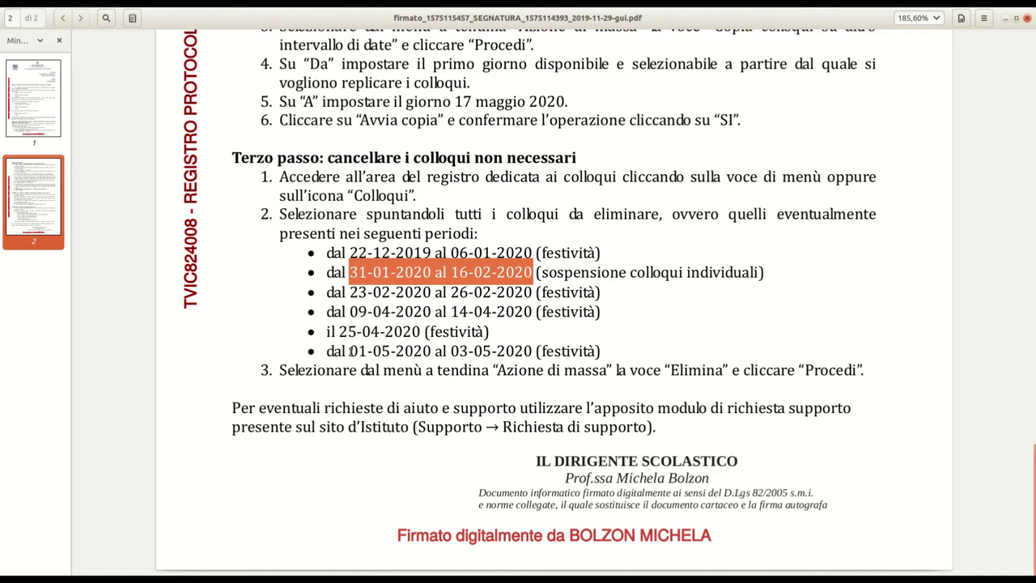
drag(350, 351, 533, 351)
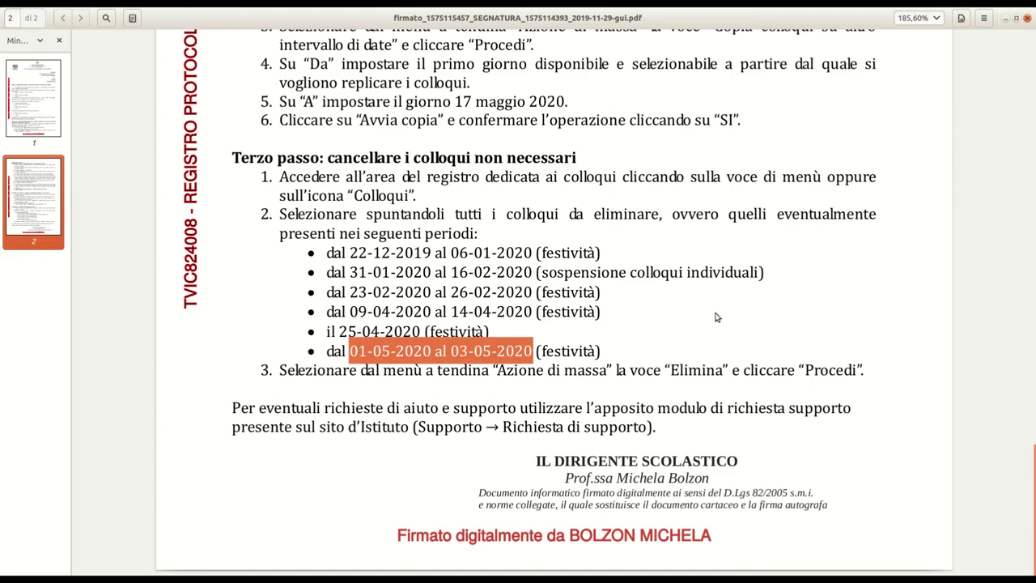
key(alt+Tab)
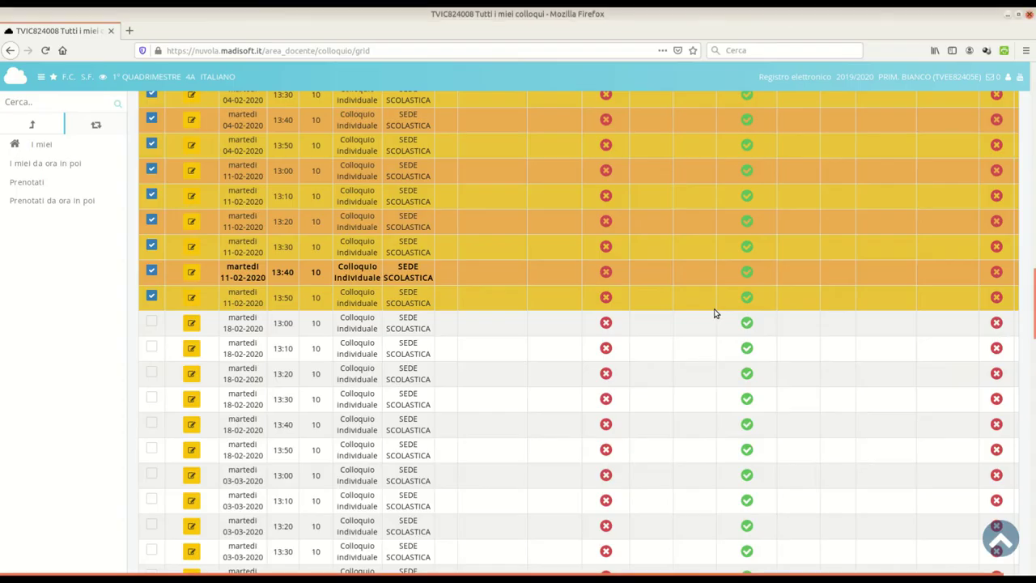
scroll(457, 302, down, 6)
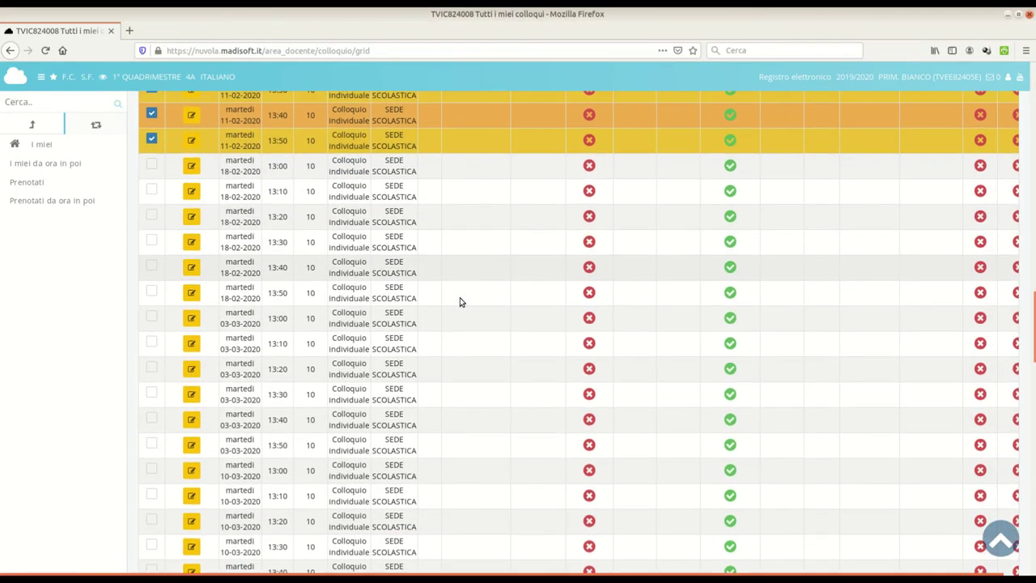
scroll(464, 302, down, 9)
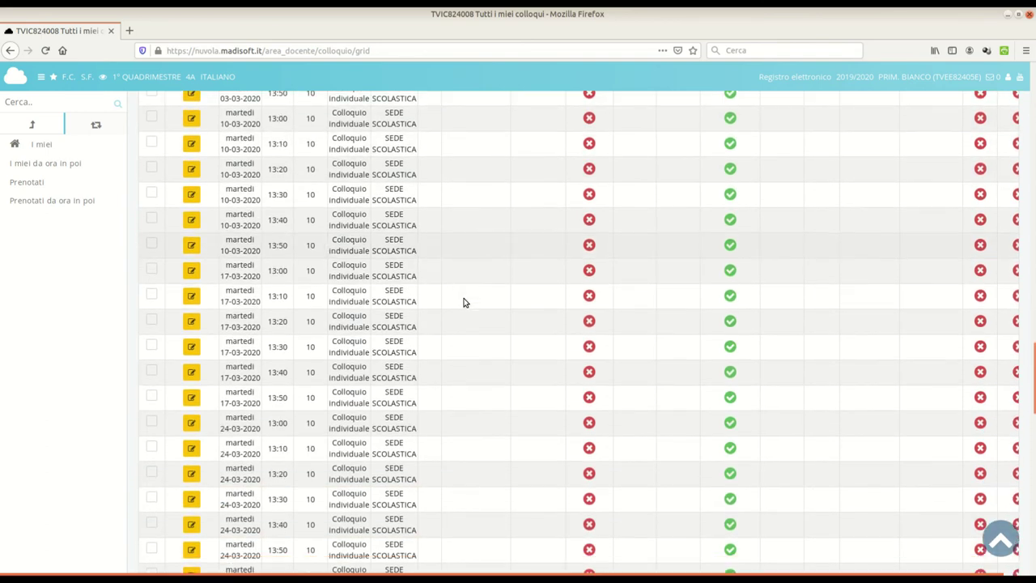
scroll(465, 302, down, 16)
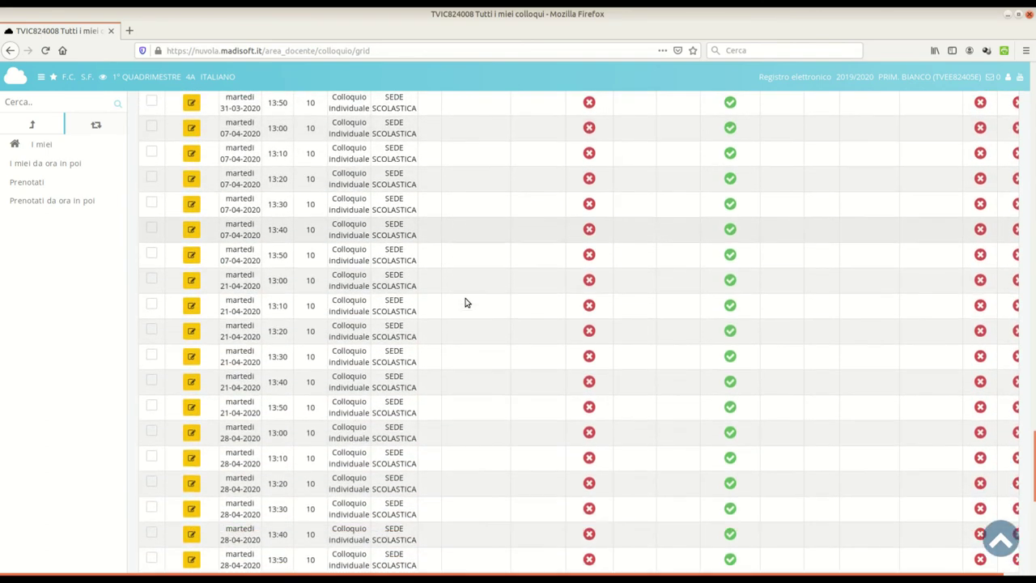
scroll(466, 303, down, 2)
scroll(466, 303, up, 3)
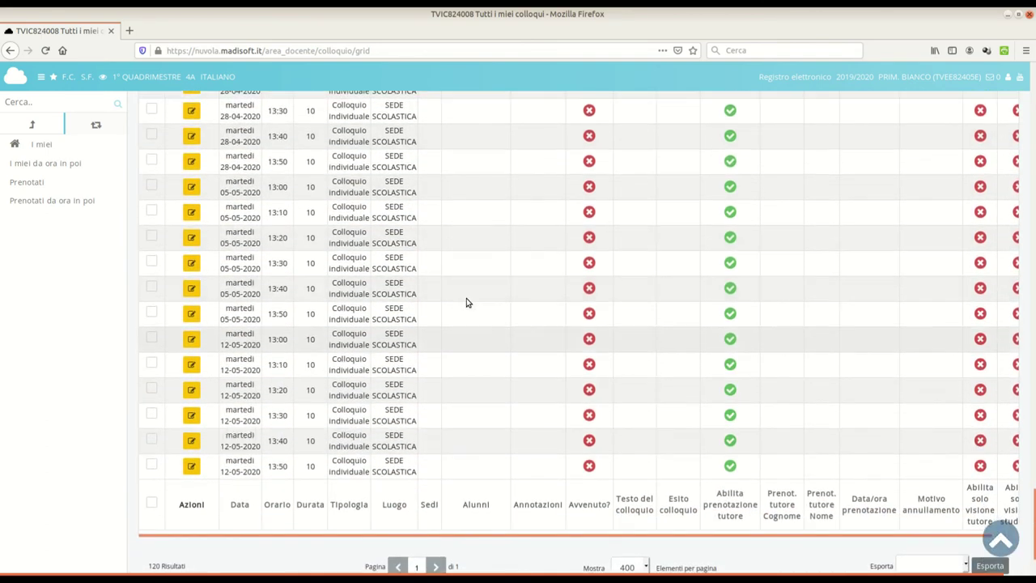
scroll(467, 303, up, 1)
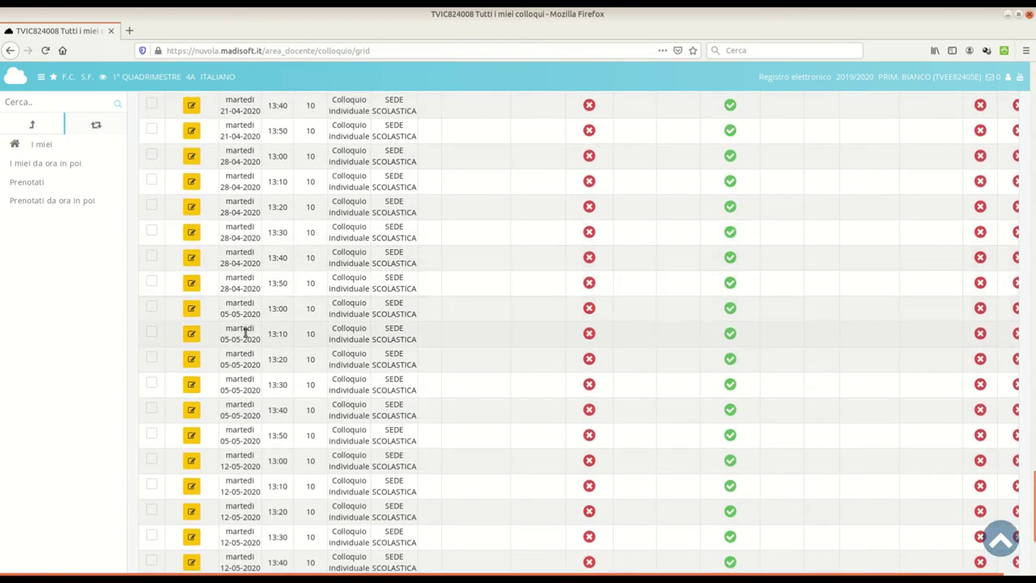
scroll(348, 359, down, 3)
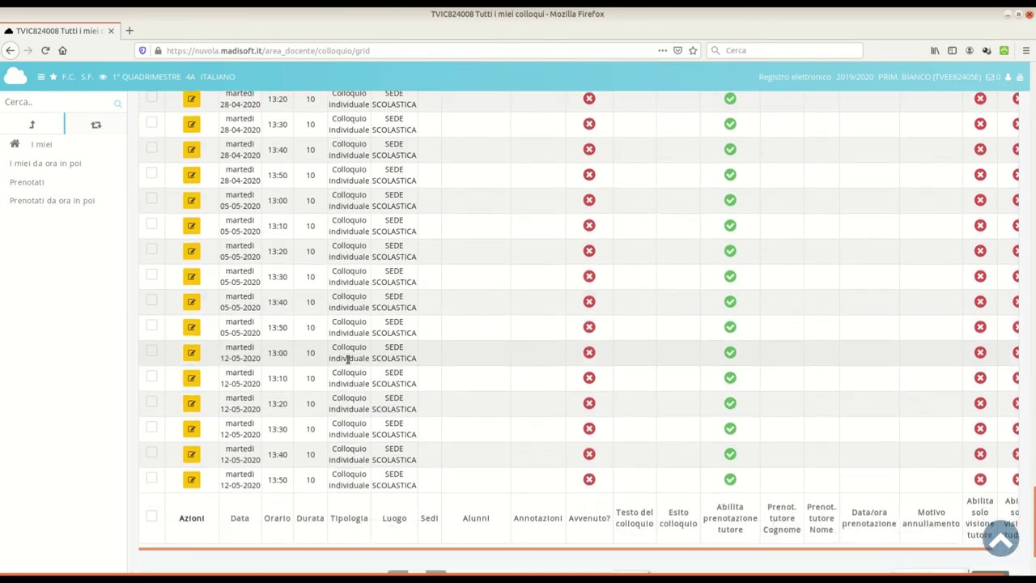
scroll(348, 358, down, 1)
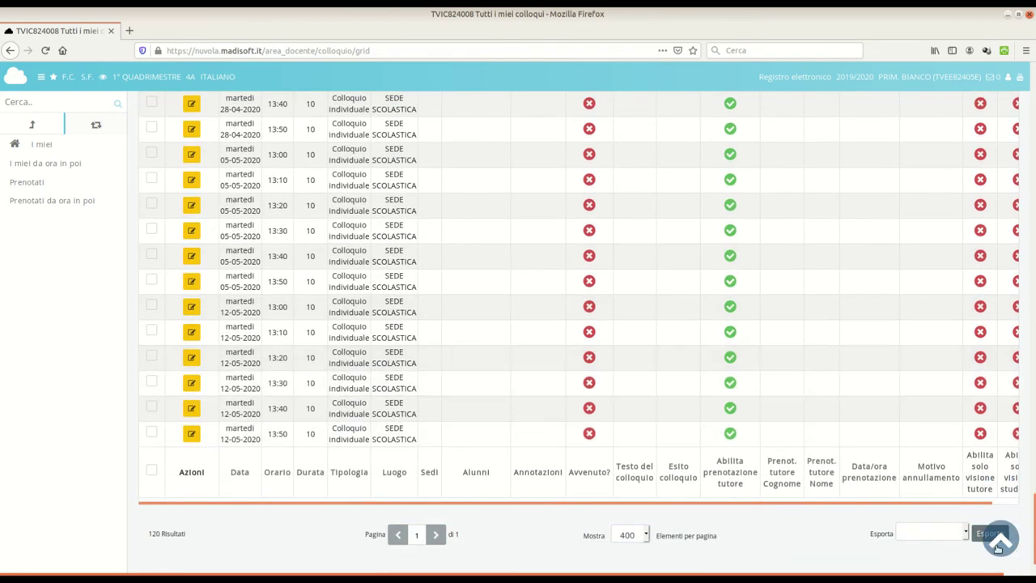
drag(1033, 530, 1034, 105)
scroll(919, 118, up, 5)
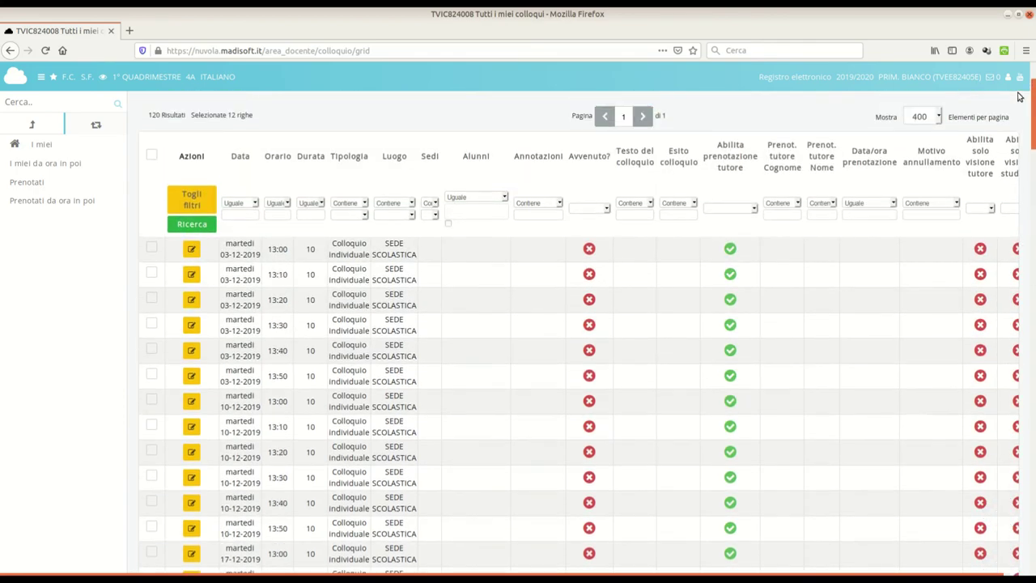
- Highlight the PDF's point 3 on Elimina, and in the register delete the selected February colloqui with the Elimina mass action, dismissing the notice
key(alt+Tab)
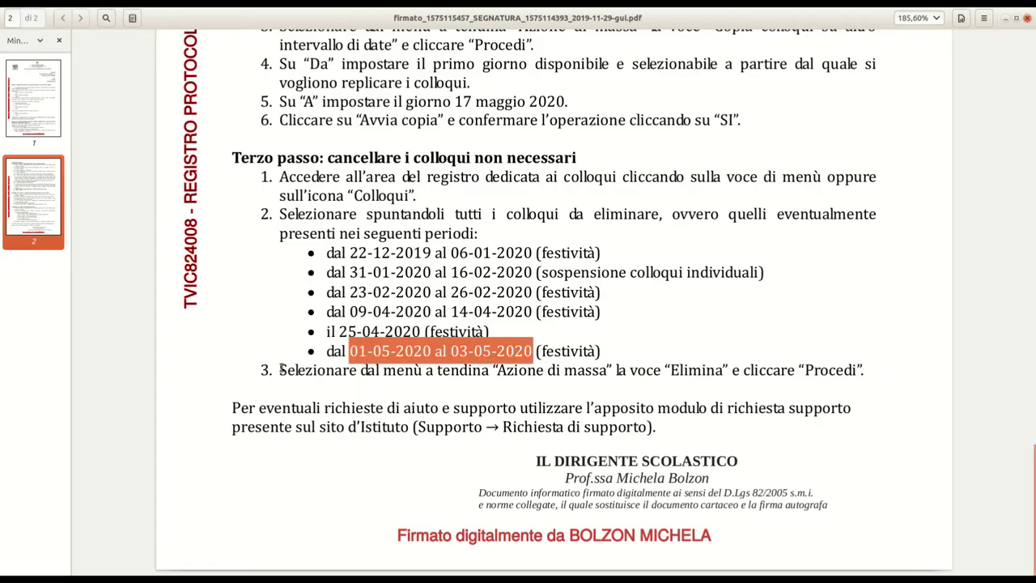
drag(280, 371, 866, 369)
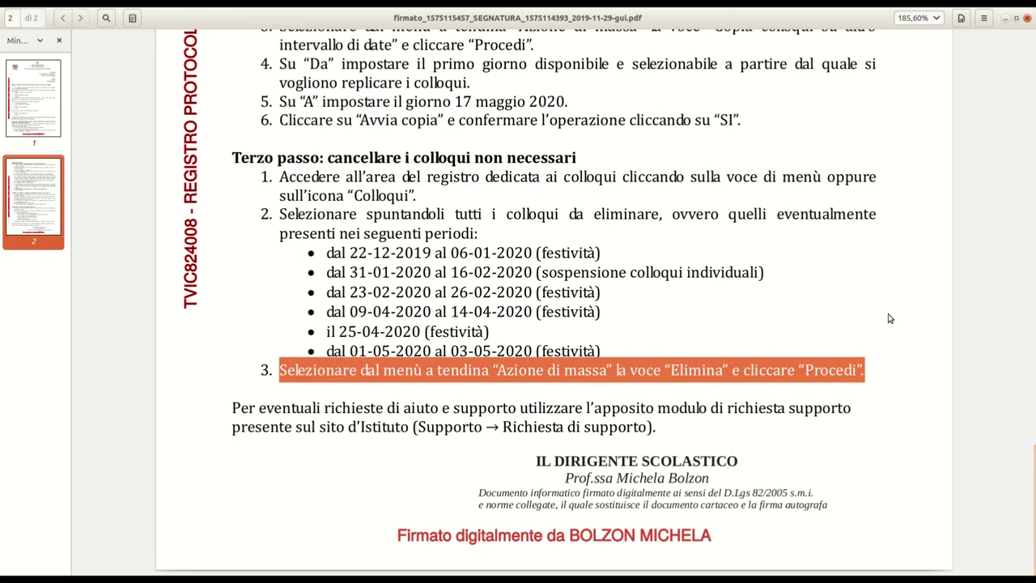
key(alt+Tab)
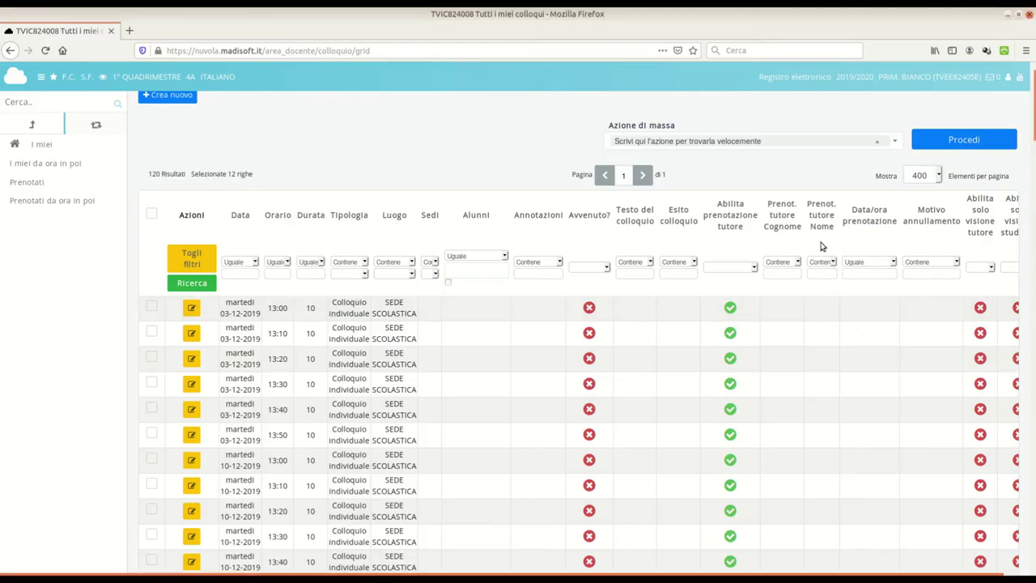
click(824, 142)
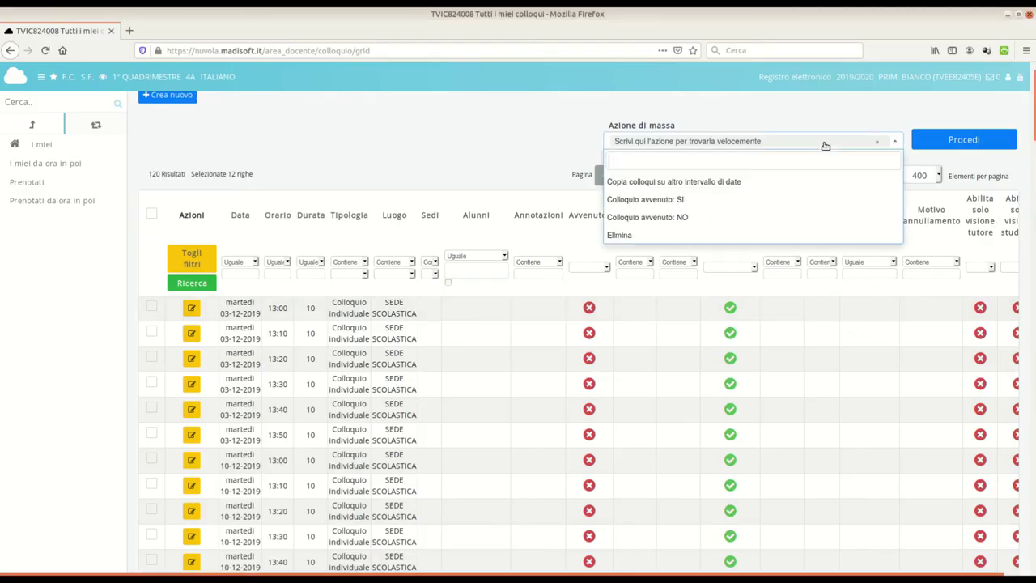
click(783, 236)
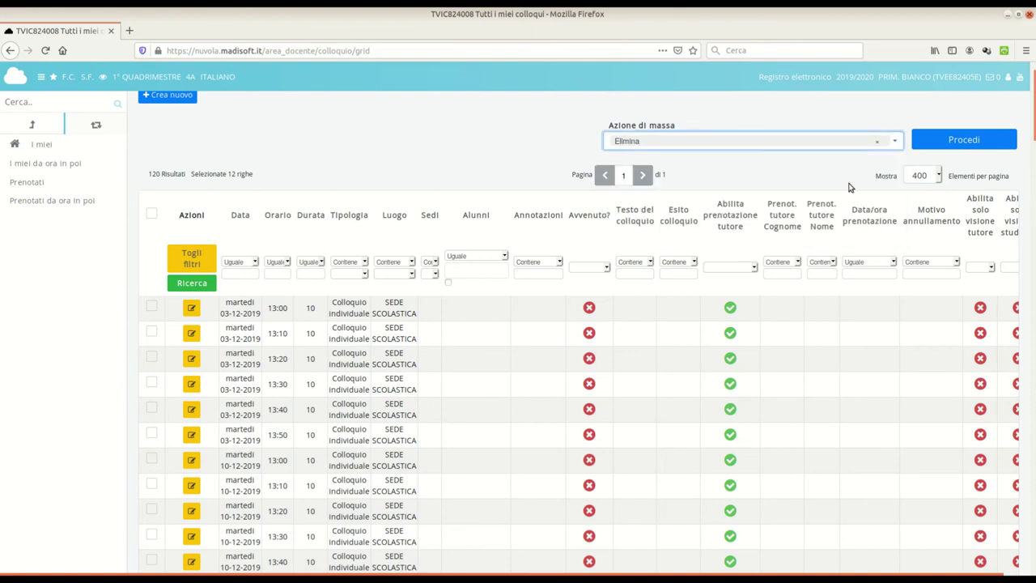
click(936, 142)
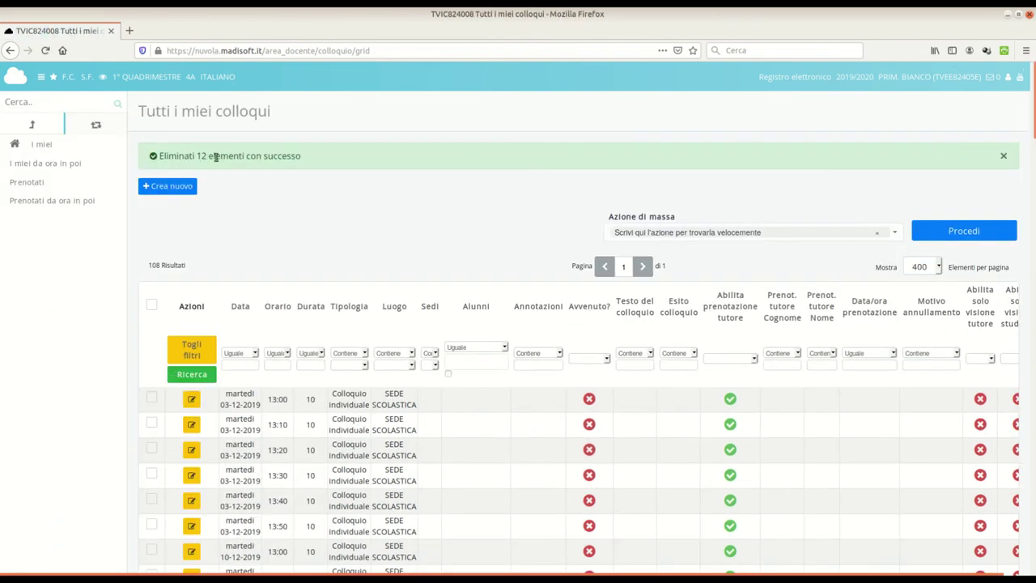
click(1004, 155)
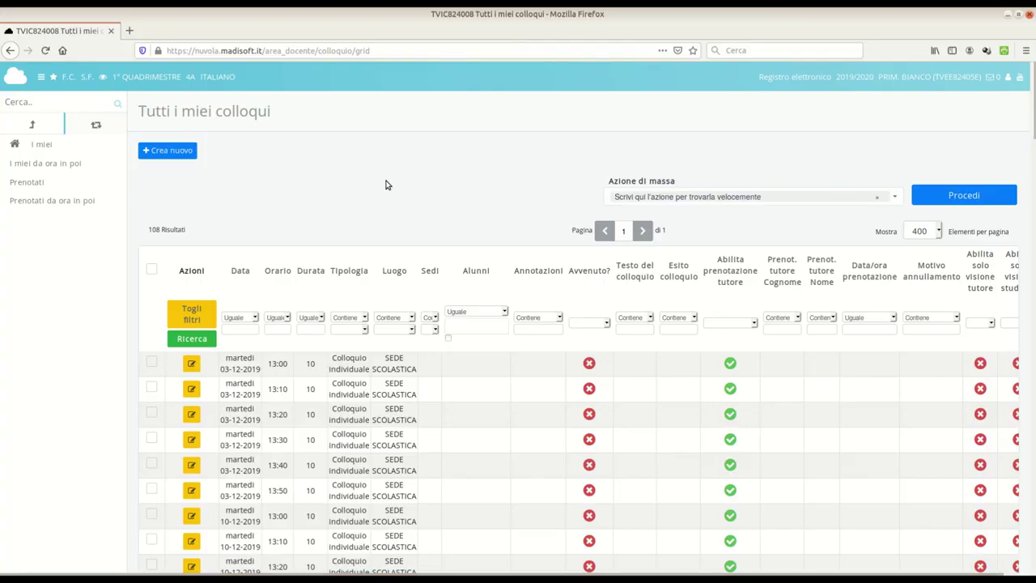
- Switch to the PDF and highlight the closing paragraph on help and support requests
key(alt+Tab)
click(272, 422)
drag(230, 410, 655, 435)
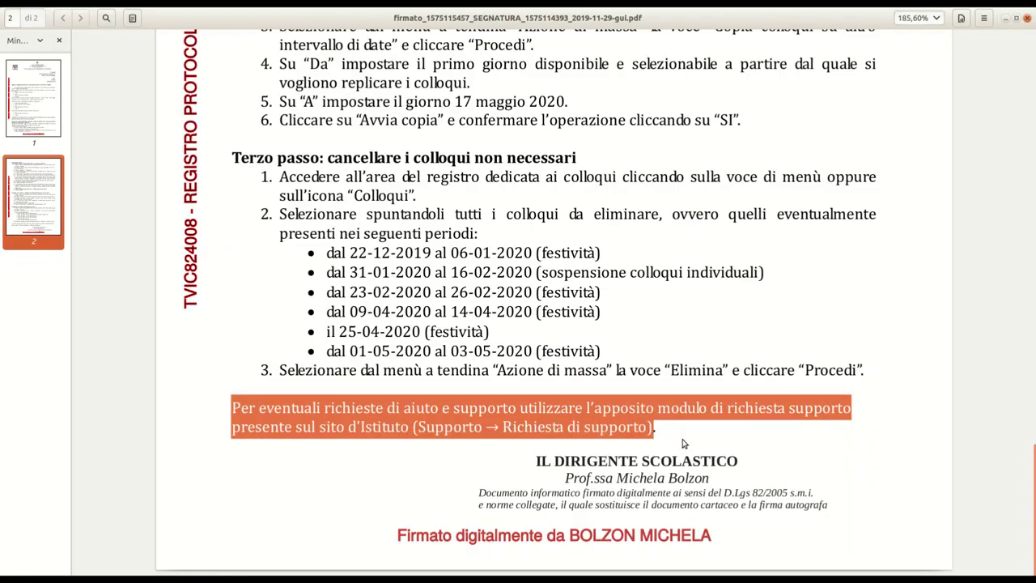